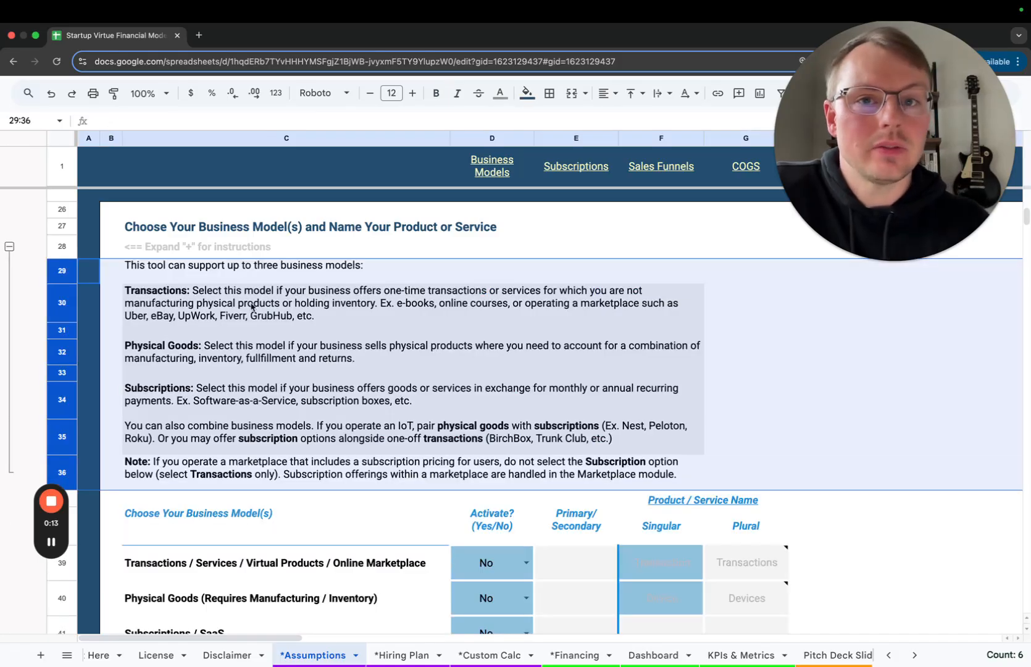
Collapse the instruction rows under the "Choose Your Business Model(s)" heading on the Assumptions sheet
{"action": "left_click", "coordinate": [9, 247]}
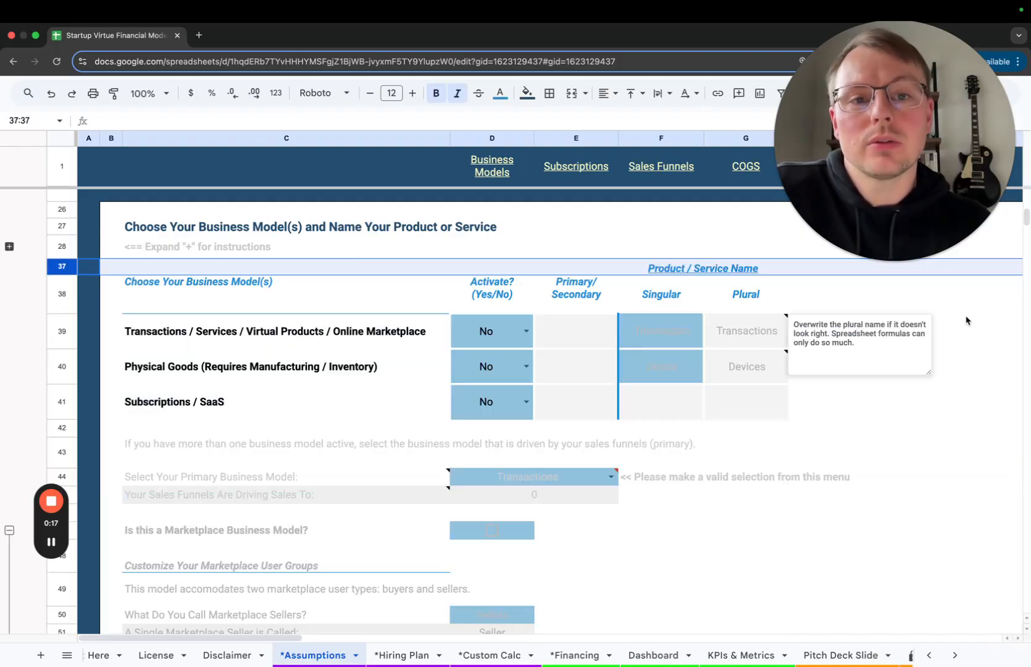
{"action": "left_click", "coordinate": [979, 322]}
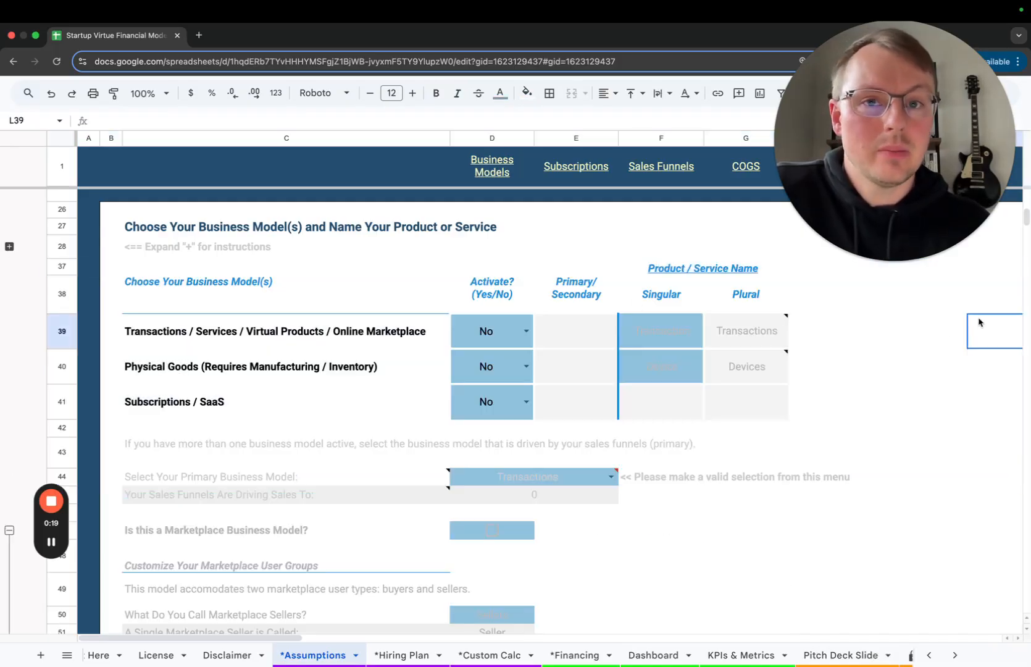
Activate the Subscriptions / SaaS business model and inspect its Primary/Secondary and singular name cells
{"action": "left_click", "coordinate": [526, 403]}
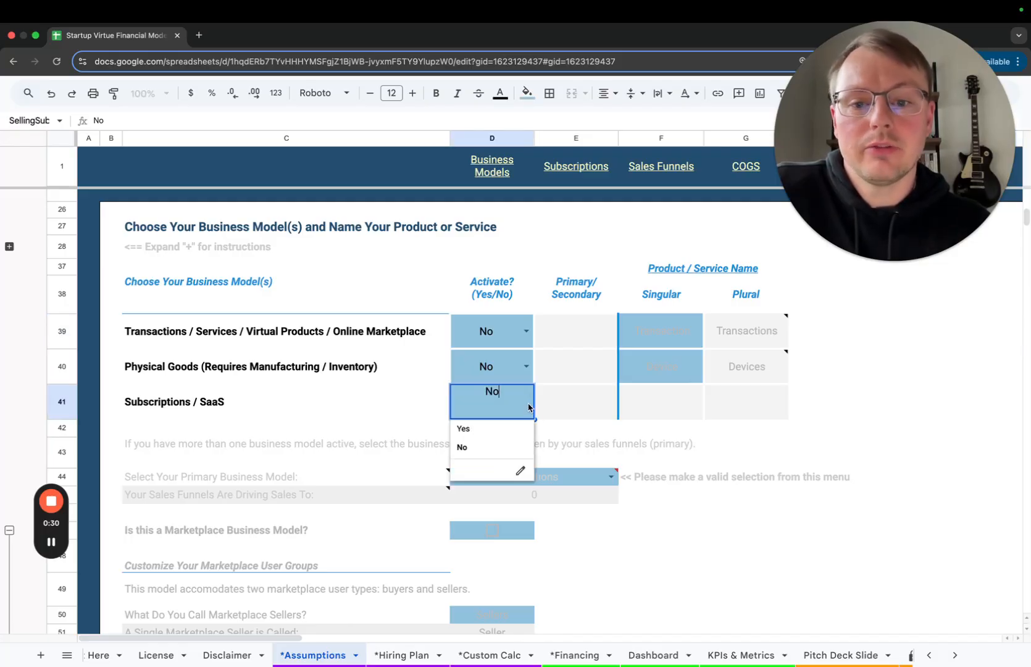
{"action": "left_click", "coordinate": [492, 432]}
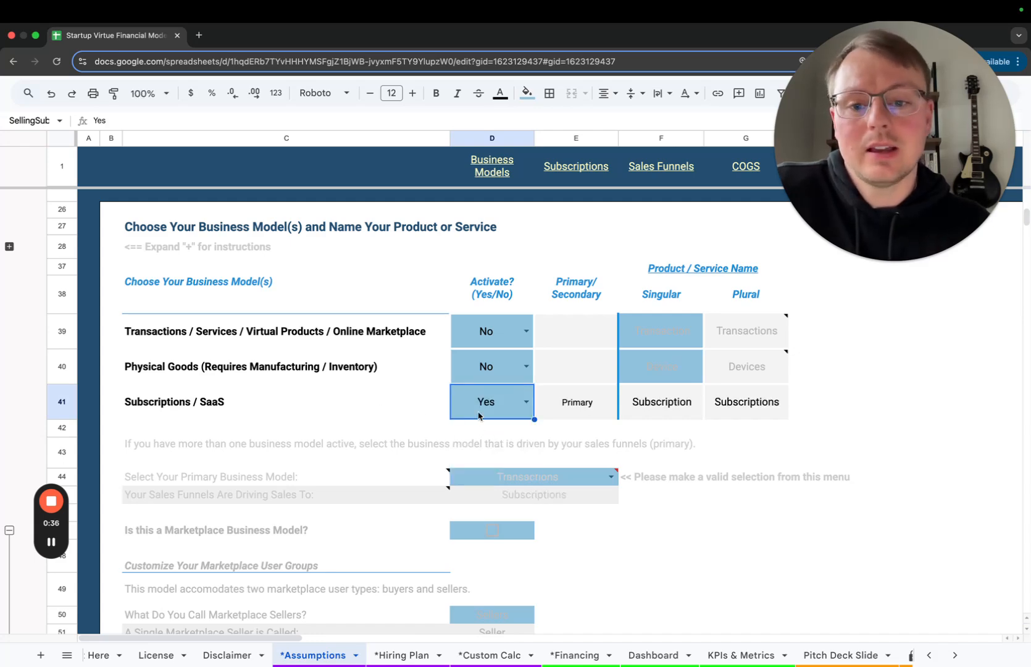
{"action": "left_click", "coordinate": [588, 409]}
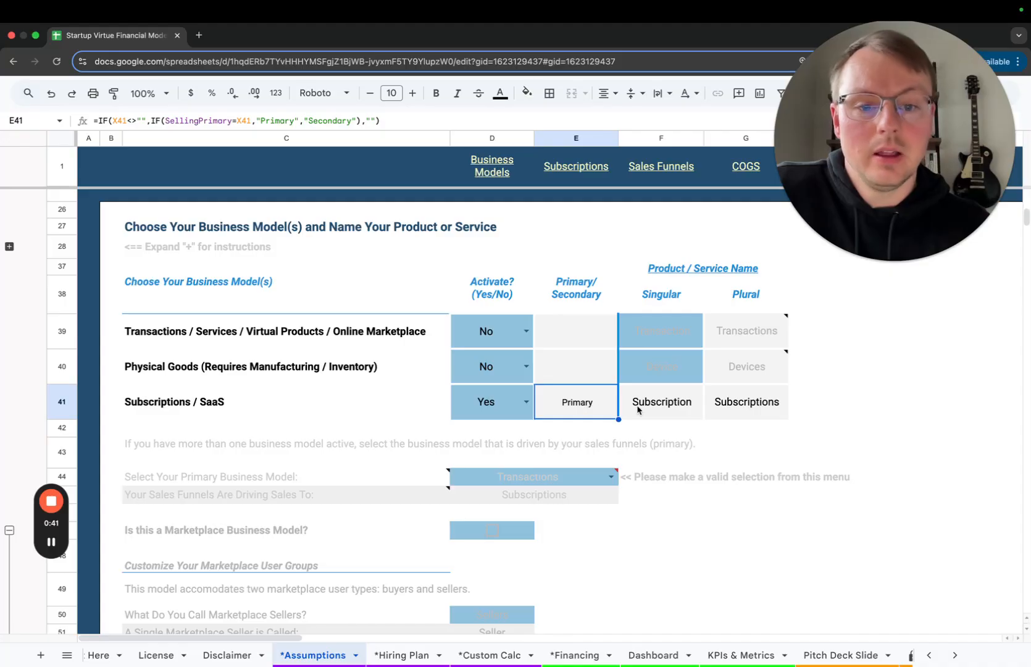
{"action": "left_click", "coordinate": [664, 408]}
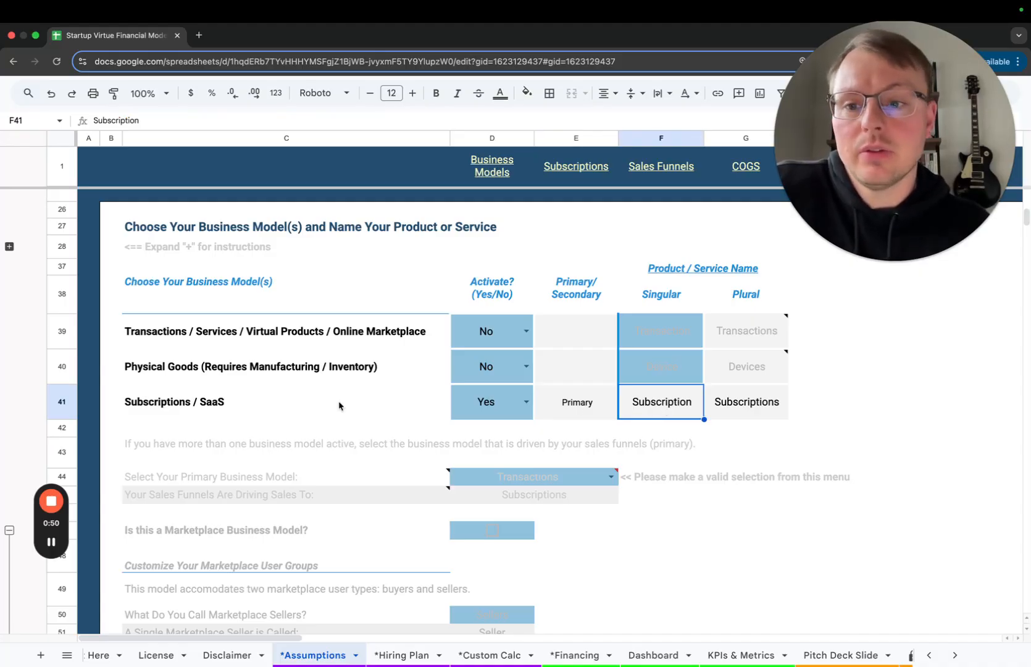
Set Transactions / Services / Virtual Products / Online Marketplace to Yes and Subscriptions / SaaS to No
{"action": "left_click", "coordinate": [502, 333]}
{"action": "left_click", "coordinate": [502, 359]}
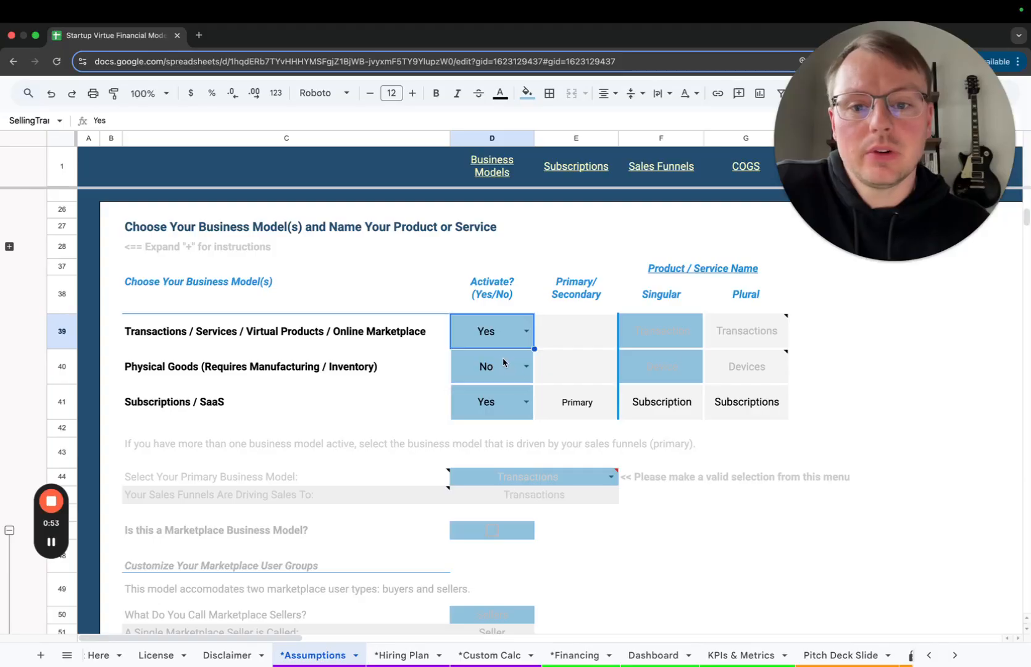
{"action": "left_click", "coordinate": [525, 401]}
{"action": "left_click", "coordinate": [482, 446]}
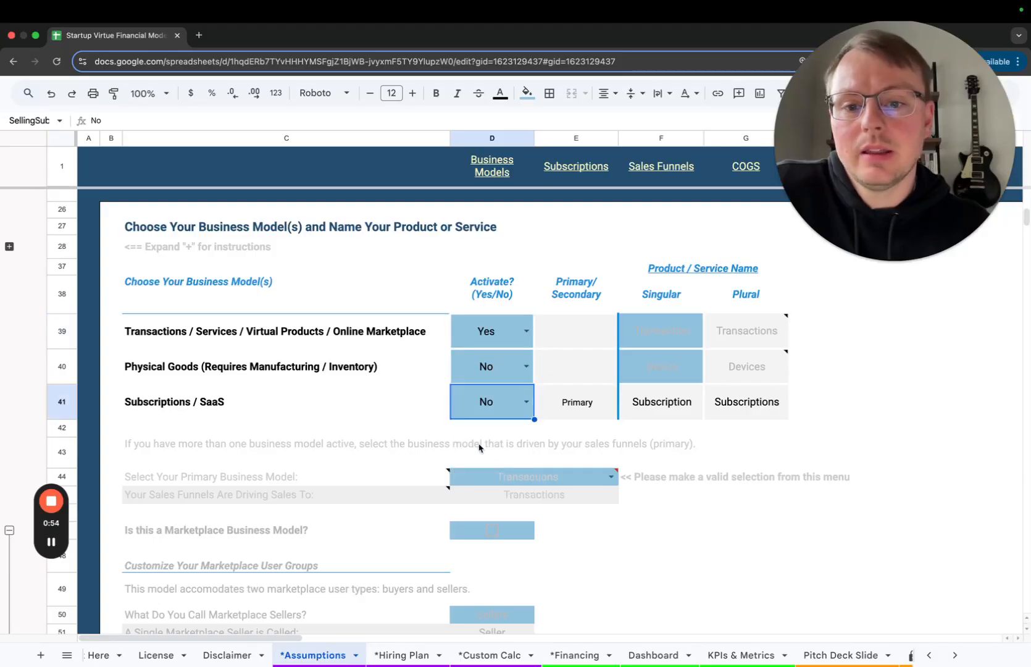
{"action": "left_click", "coordinate": [335, 336]}
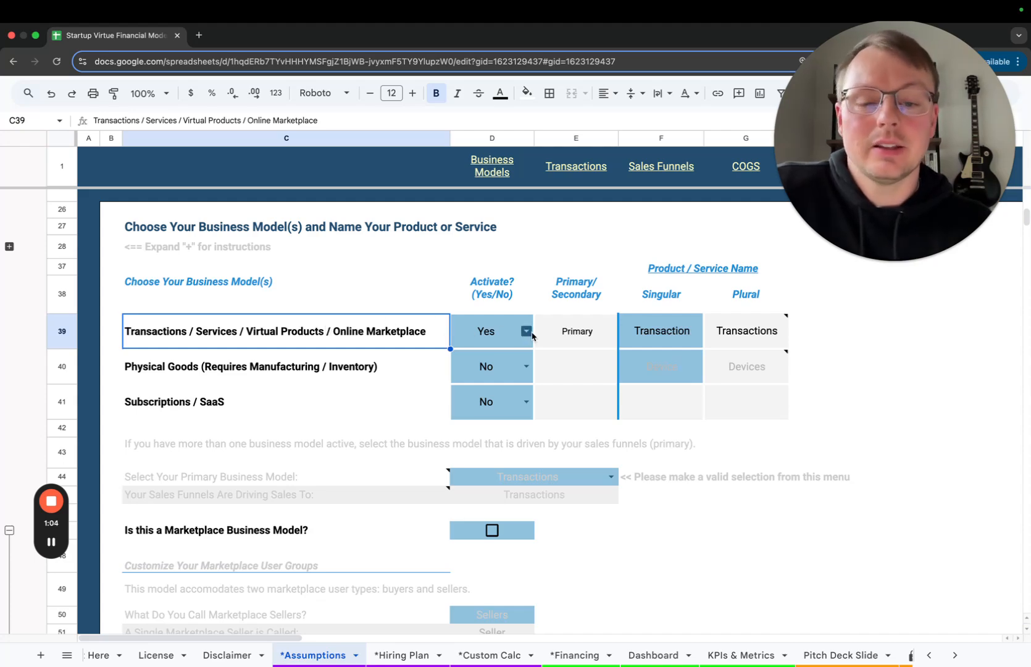
Set the singular product name of the Transactions model to App and inspect its plural name cell
{"action": "left_click", "coordinate": [676, 335]}
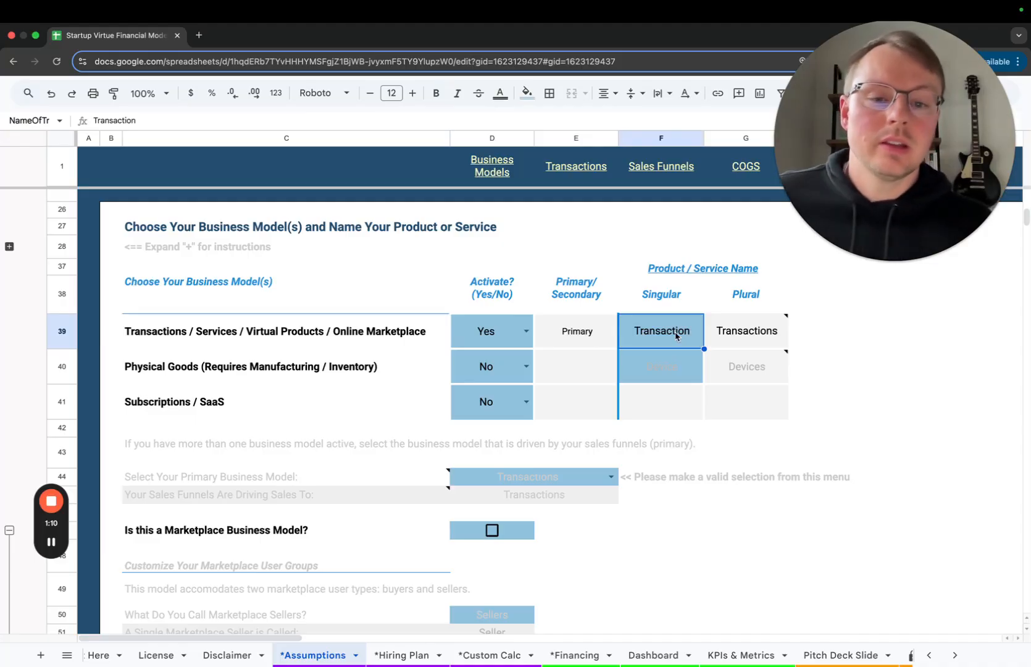
{"action": "type", "text": "App"}
{"action": "key", "text": "Return"}
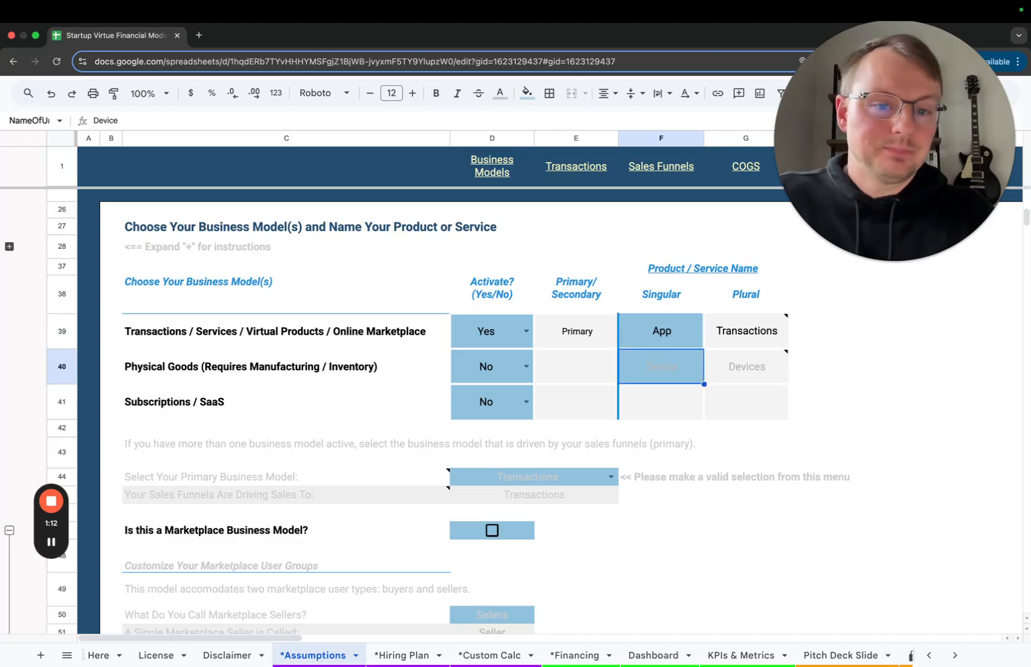
{"action": "left_click", "coordinate": [718, 332]}
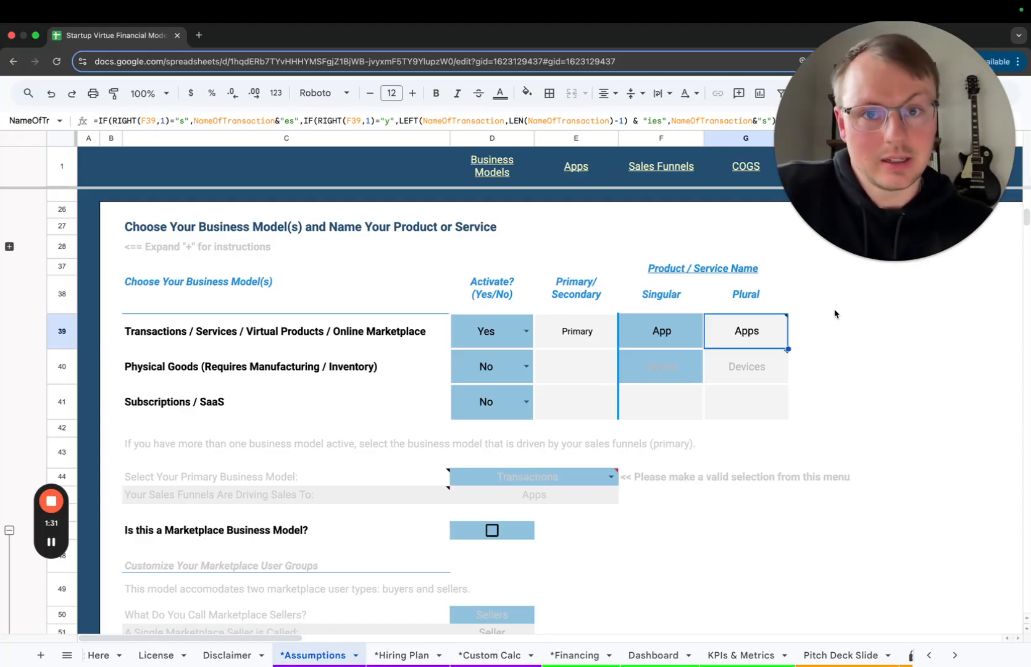
Set Physical Goods (Requires Manufacturing / Inventory) to Yes and the Transactions model to No
{"action": "left_click", "coordinate": [469, 372]}
{"action": "left_click", "coordinate": [493, 394]}
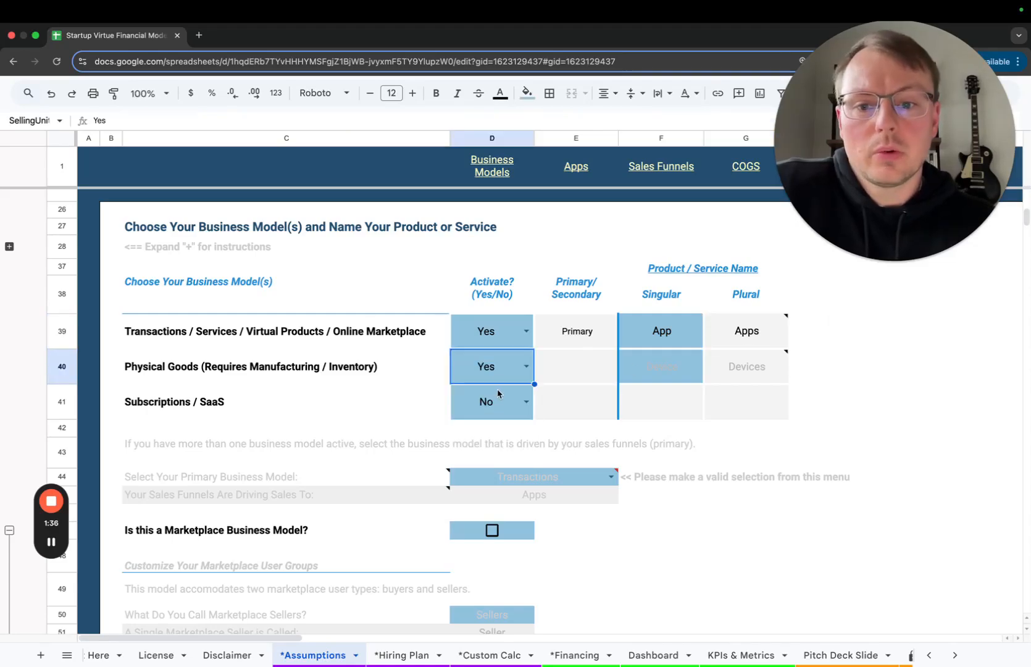
{"action": "left_click", "coordinate": [527, 332]}
{"action": "left_click", "coordinate": [462, 376]}
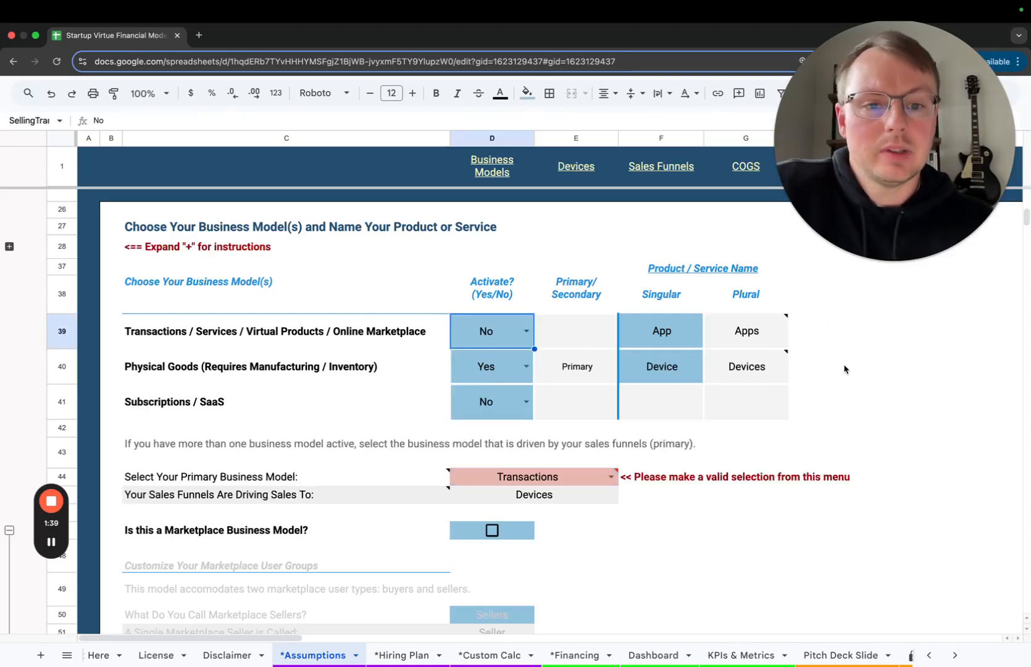
{"action": "left_click", "coordinate": [828, 374]}
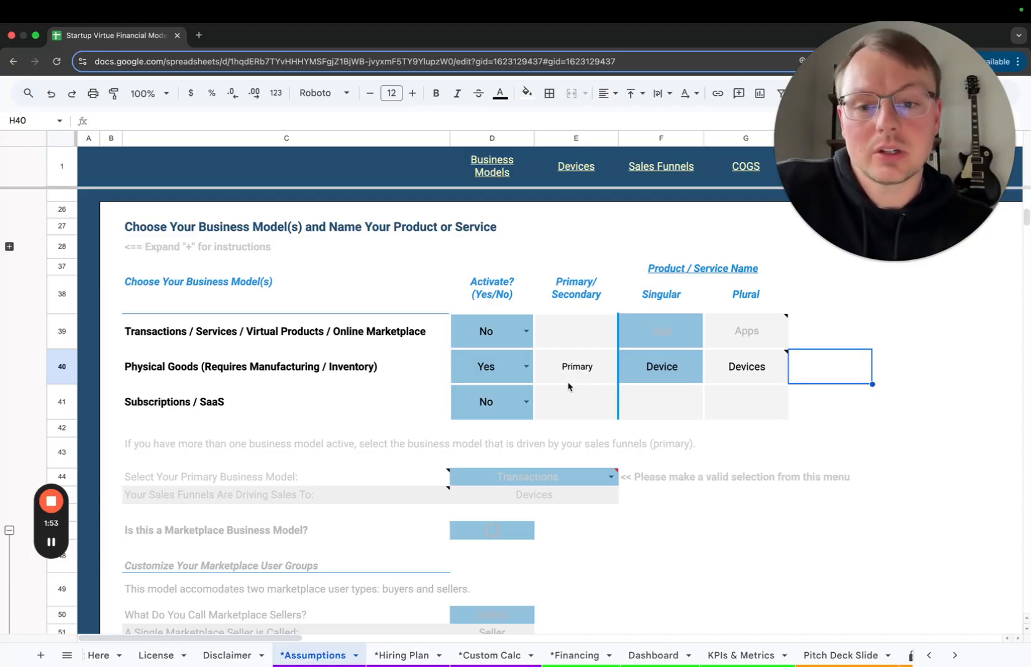
{"action": "left_click", "coordinate": [359, 374]}
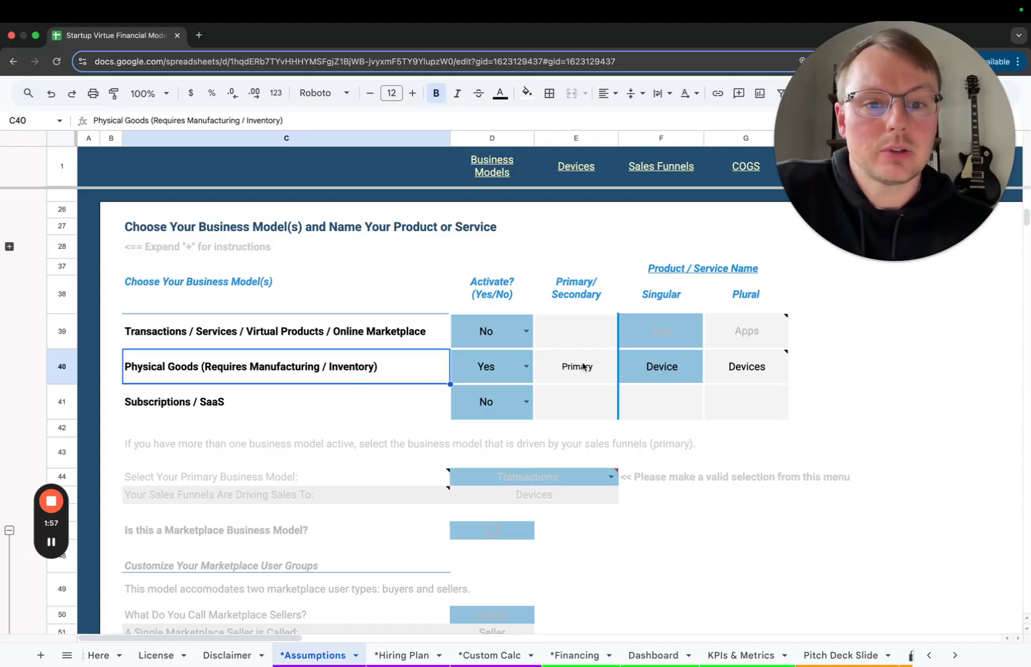
Name the Physical Goods product Watch and overwrite its plural name with Watches
{"action": "left_click", "coordinate": [659, 374]}
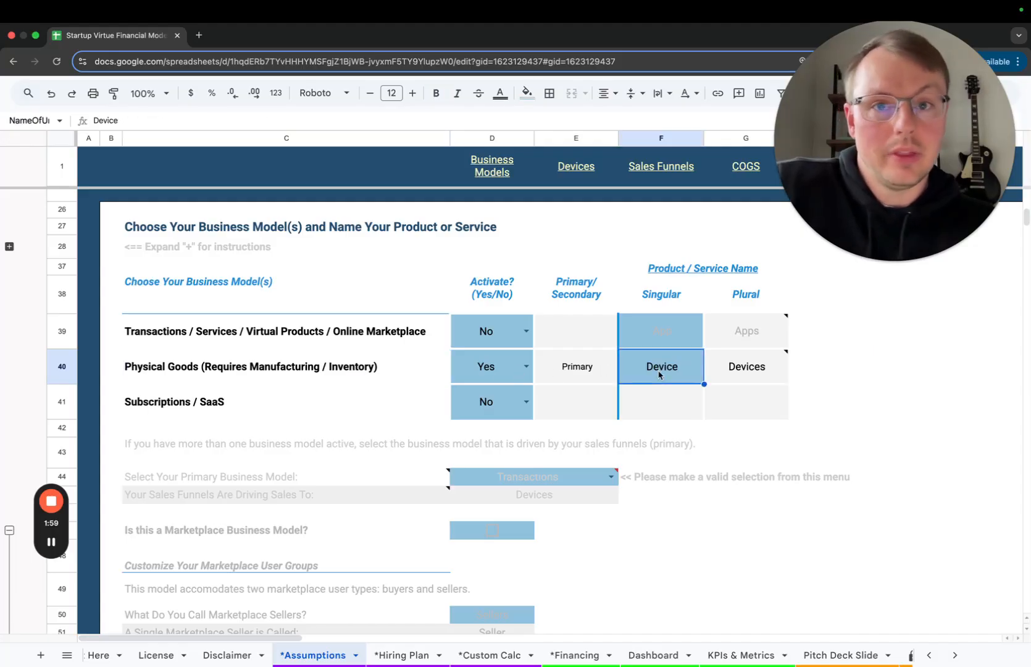
{"action": "type", "text": "Wat"}
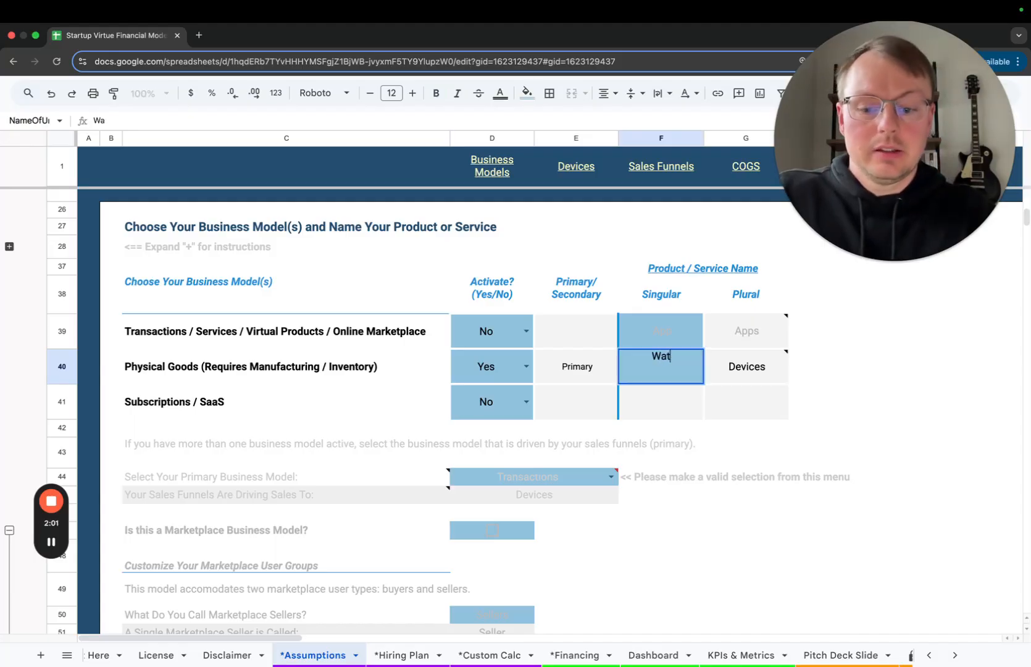
{"action": "type", "text": "ch"}
{"action": "key", "text": "Return"}
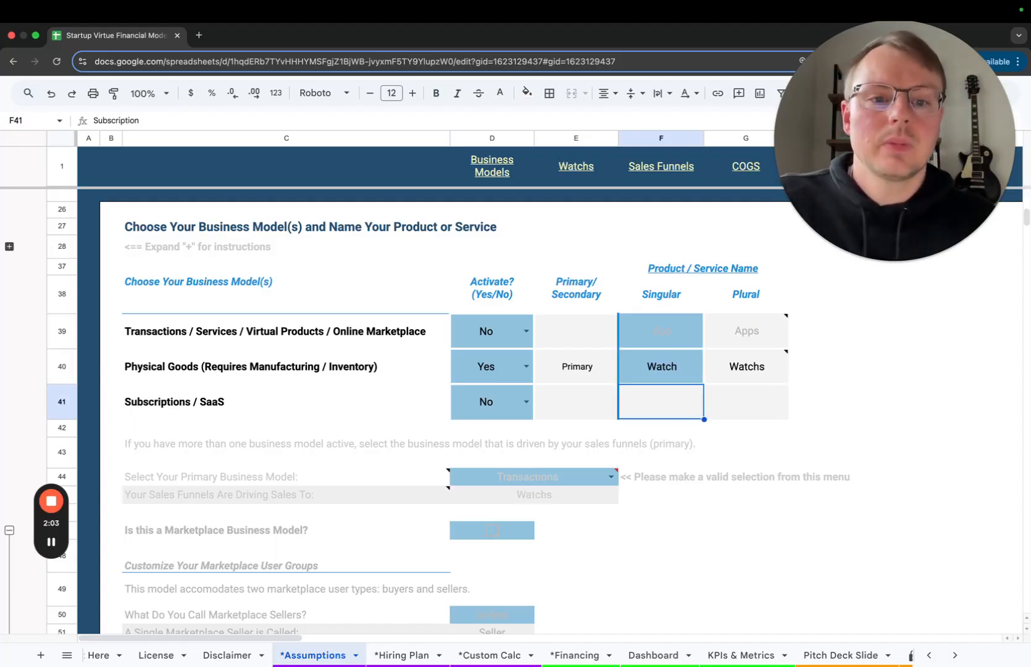
{"action": "left_click", "coordinate": [779, 377]}
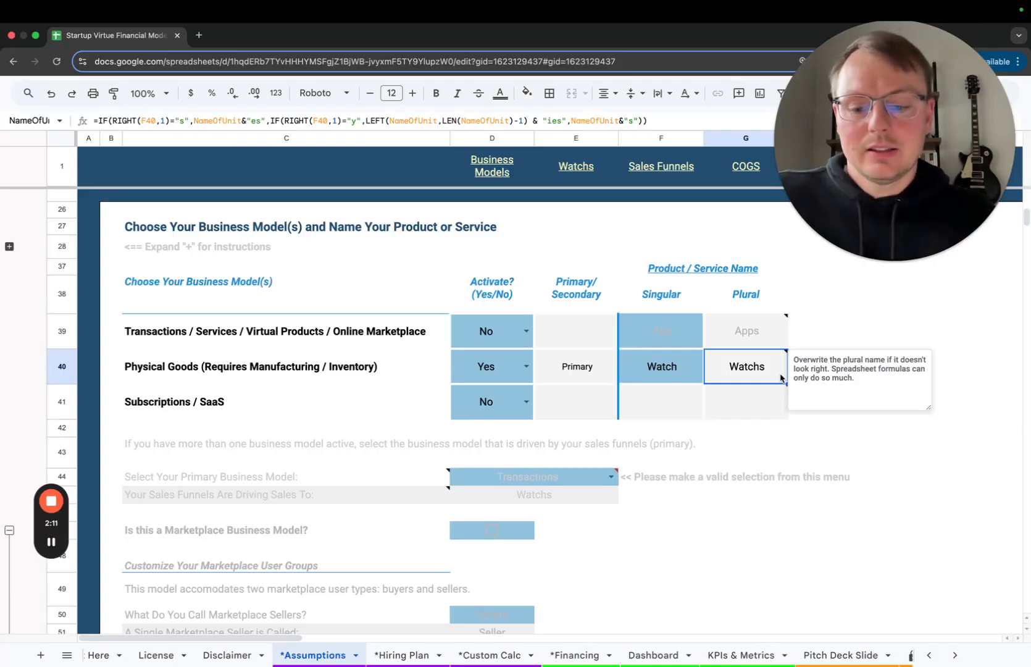
{"action": "type", "text": "Watches"}
{"action": "key", "text": "Return"}
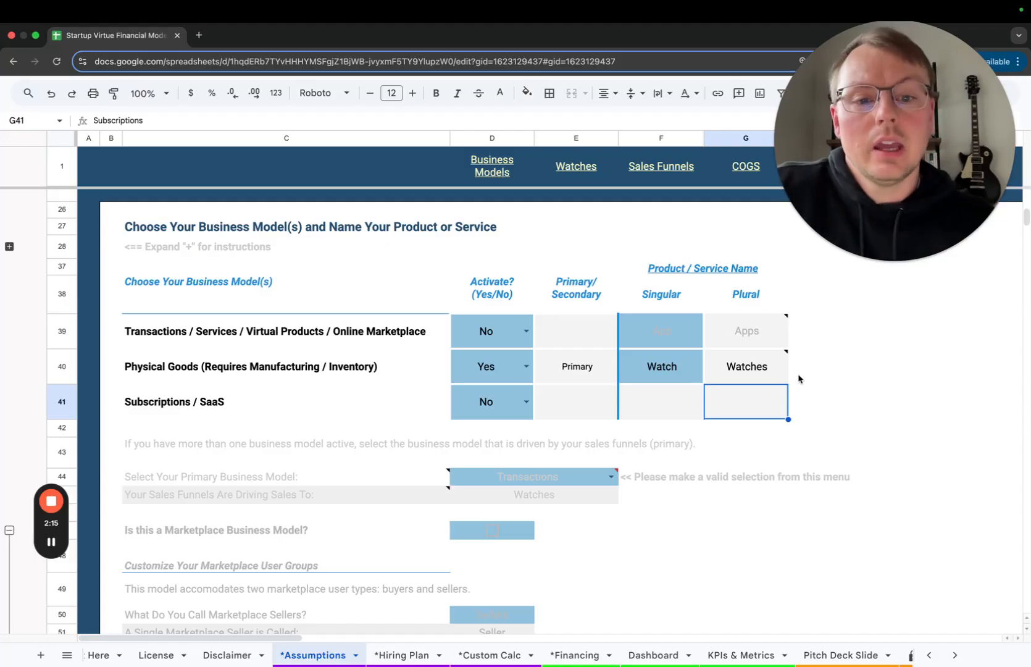
{"action": "mouse_move", "coordinate": [746, 371]}
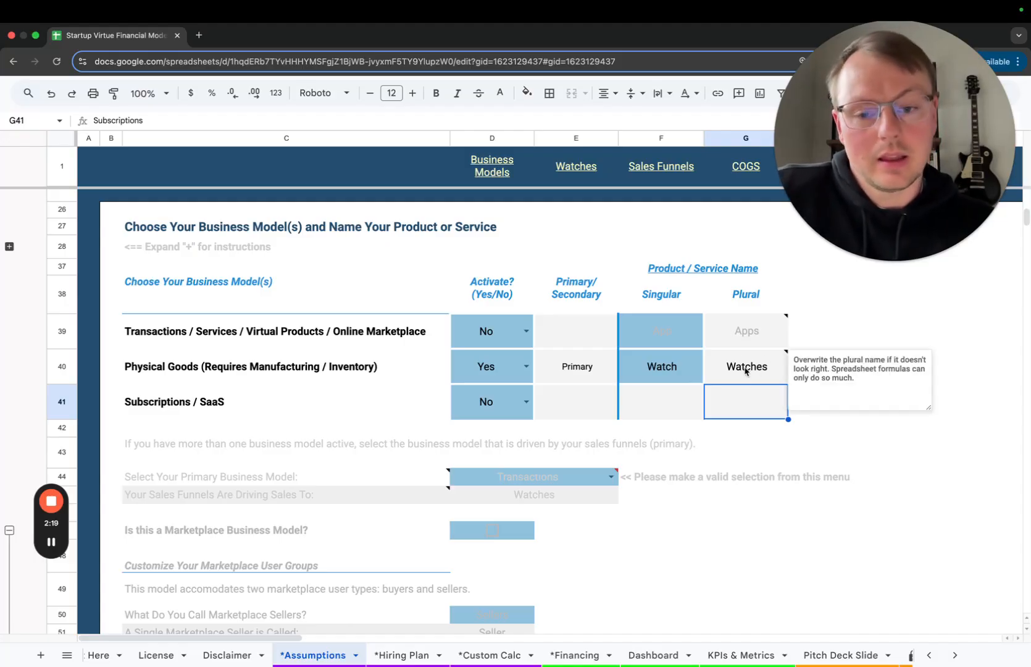
{"action": "left_click", "coordinate": [746, 369]}
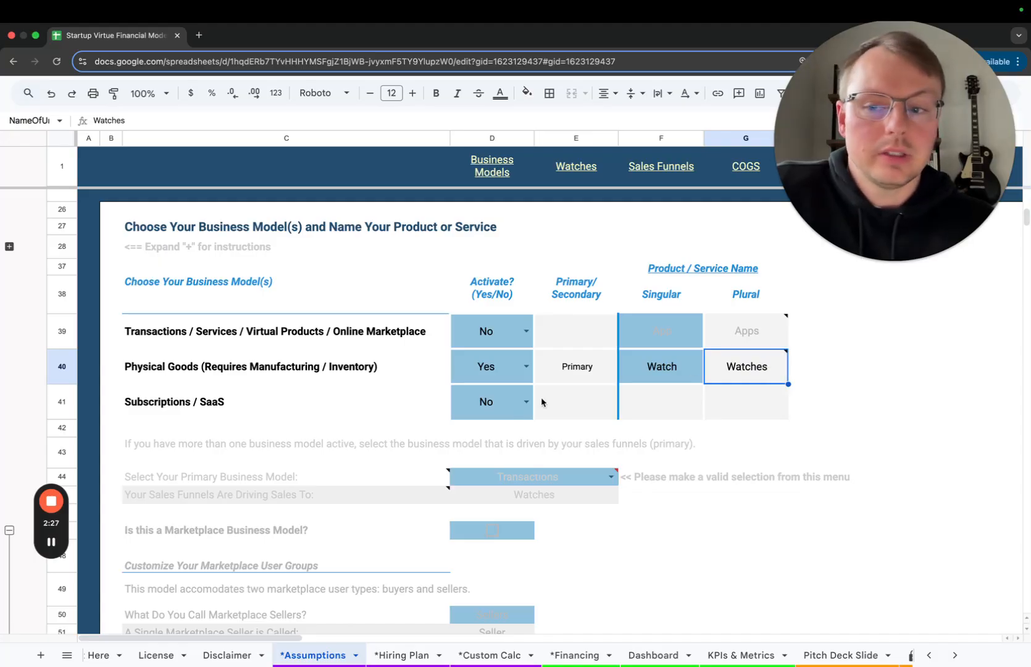
Activate Subscriptions / SaaS alongside Physical Goods and choose Watches as the primary business model
{"action": "left_click", "coordinate": [523, 402]}
{"action": "left_click", "coordinate": [507, 430]}
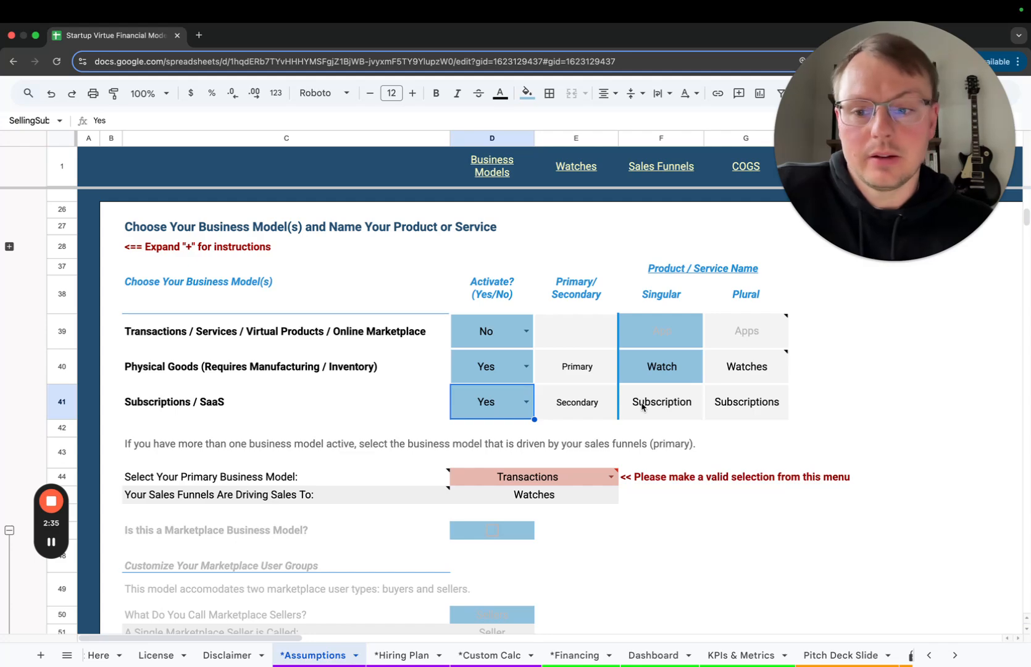
{"action": "scroll", "coordinate": [624, 440], "scroll_direction": "down", "scroll_amount": 1}
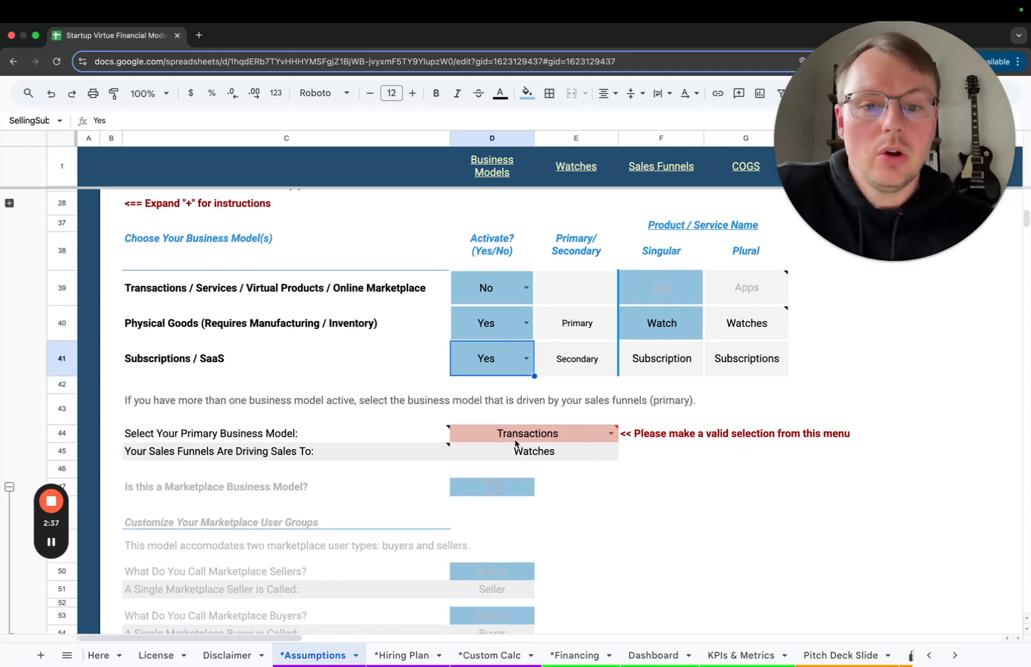
{"action": "mouse_move", "coordinate": [613, 436]}
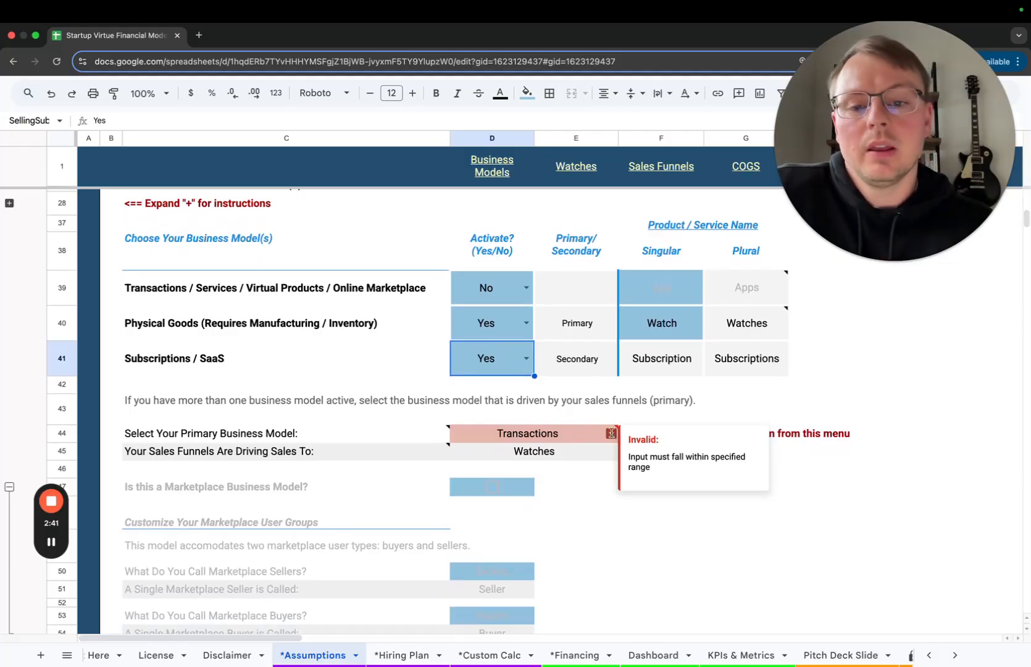
{"action": "left_click", "coordinate": [612, 434]}
{"action": "left_click", "coordinate": [587, 458]}
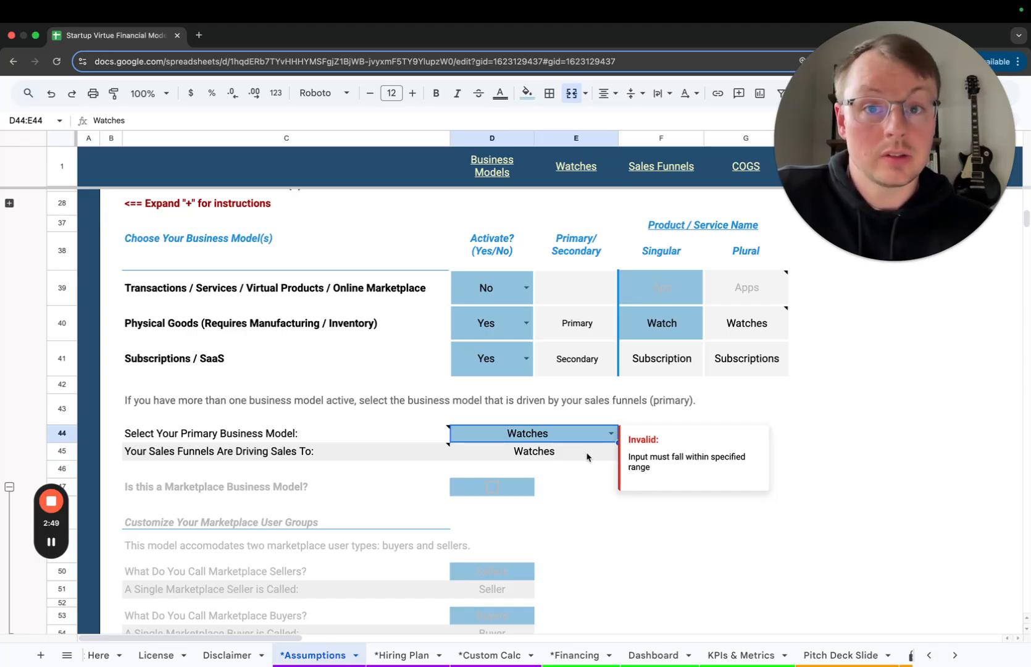
{"action": "left_click", "coordinate": [804, 434]}
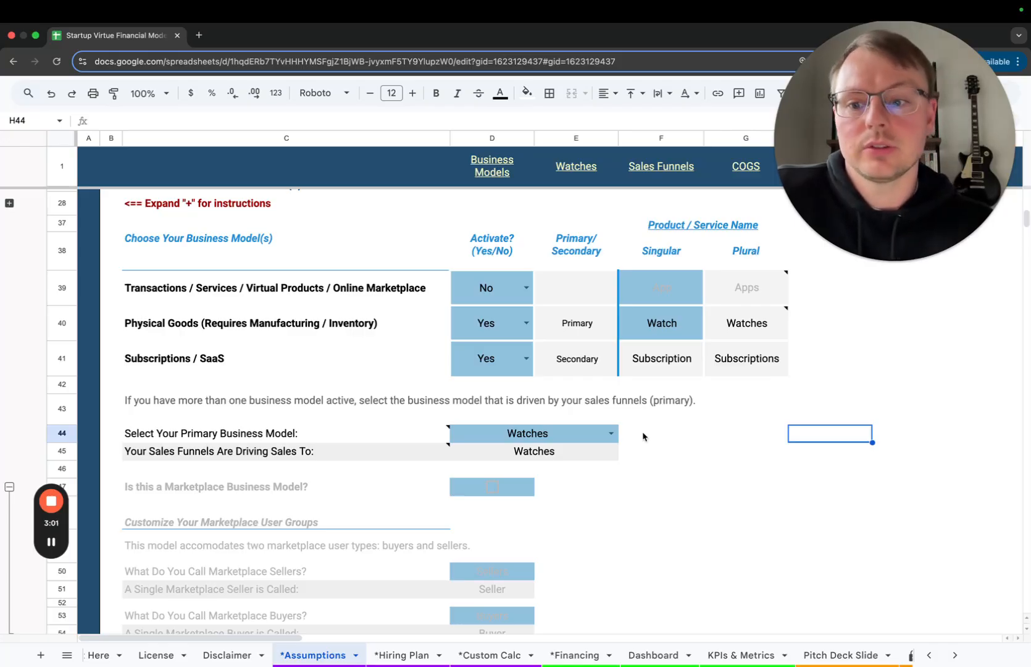
Set Physical Goods and Subscriptions / SaaS to No, and activate the Transactions / Online Marketplace model
{"action": "scroll", "coordinate": [643, 436], "scroll_direction": "down", "scroll_amount": 1}
{"action": "scroll", "coordinate": [642, 436], "scroll_direction": "down", "scroll_amount": 1}
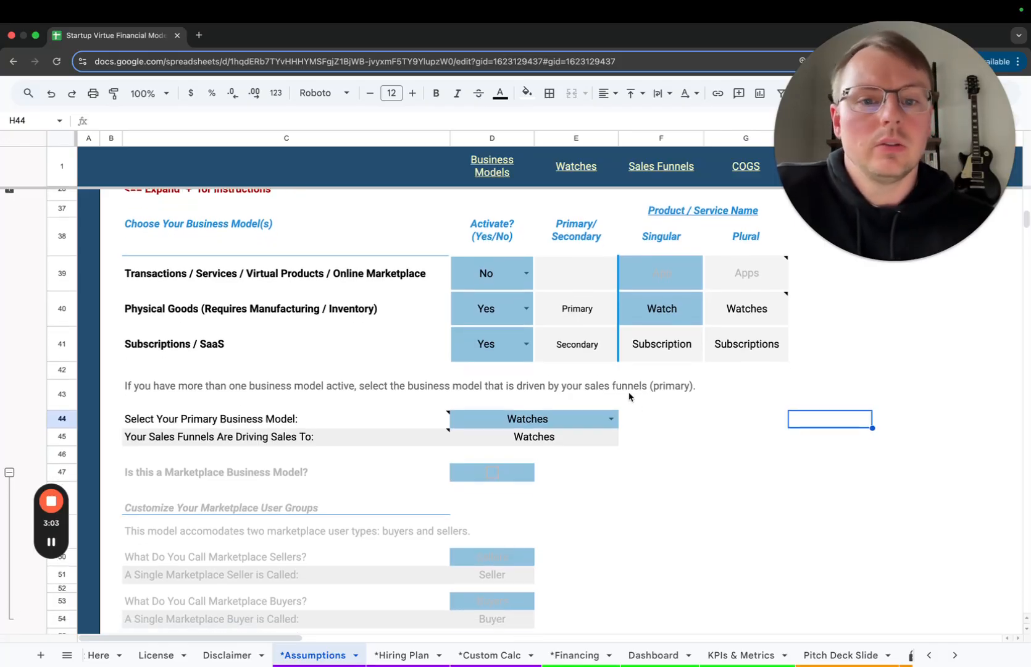
{"action": "left_click", "coordinate": [526, 308]}
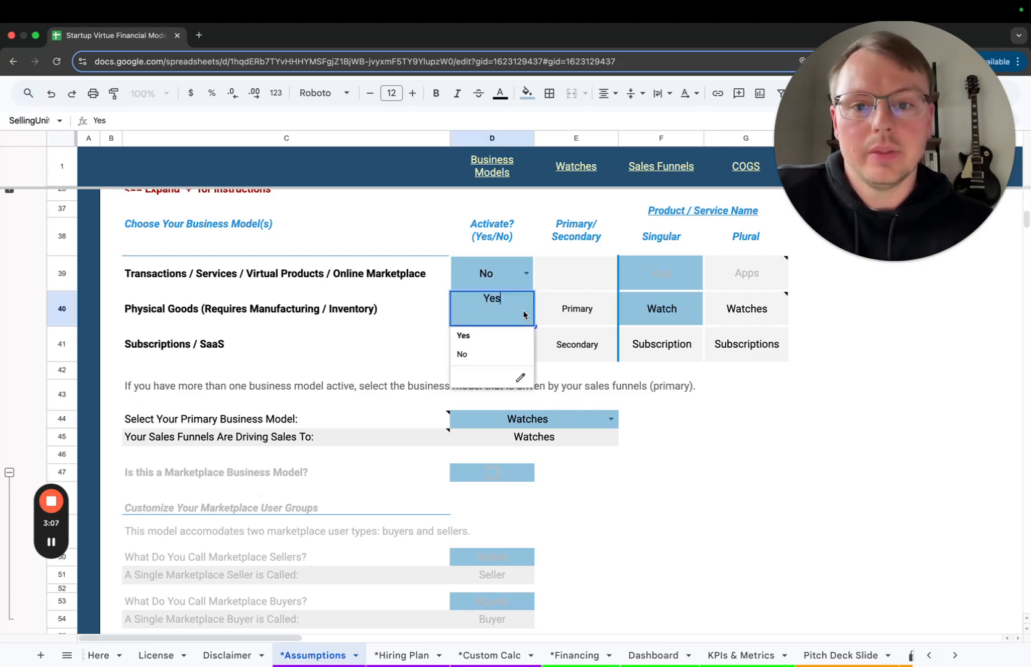
{"action": "left_click", "coordinate": [502, 354]}
{"action": "double_click", "coordinate": [527, 350]}
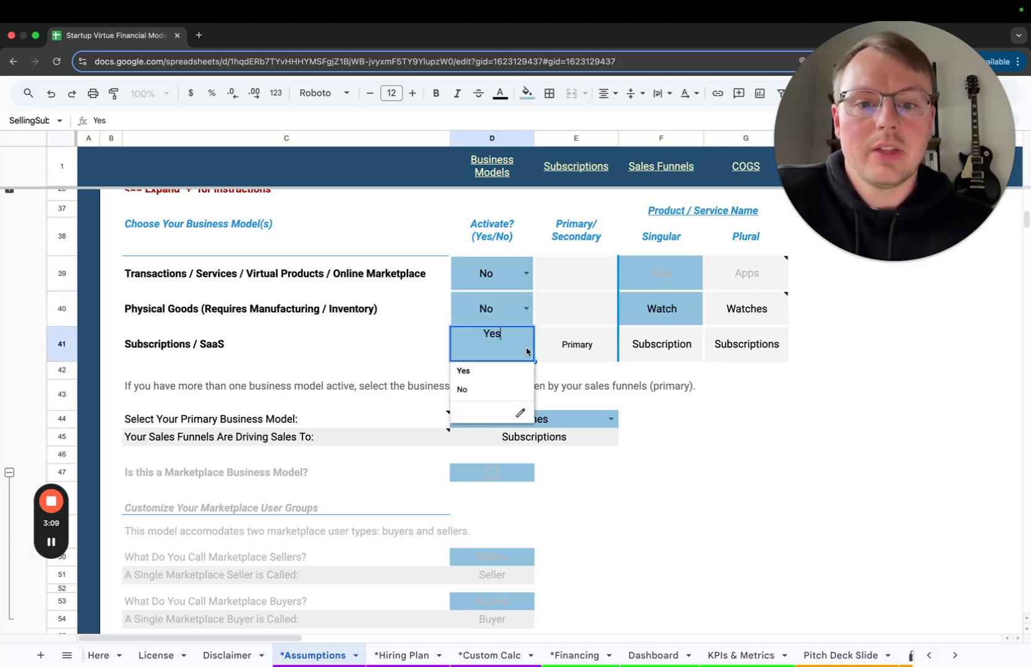
{"action": "left_click", "coordinate": [494, 389]}
{"action": "double_click", "coordinate": [497, 287]}
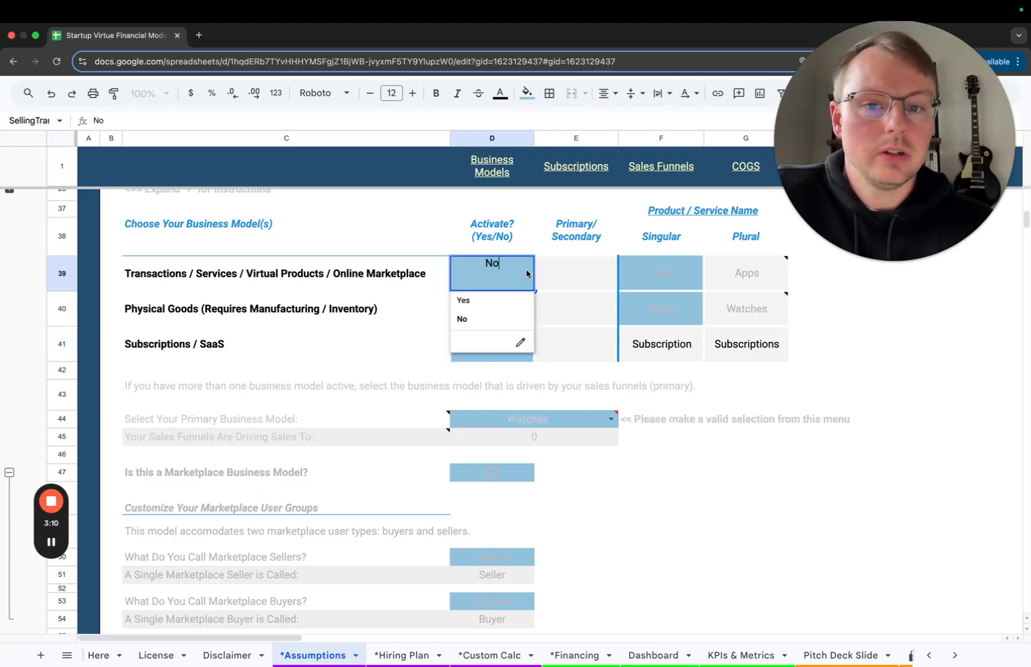
{"action": "left_click", "coordinate": [487, 302]}
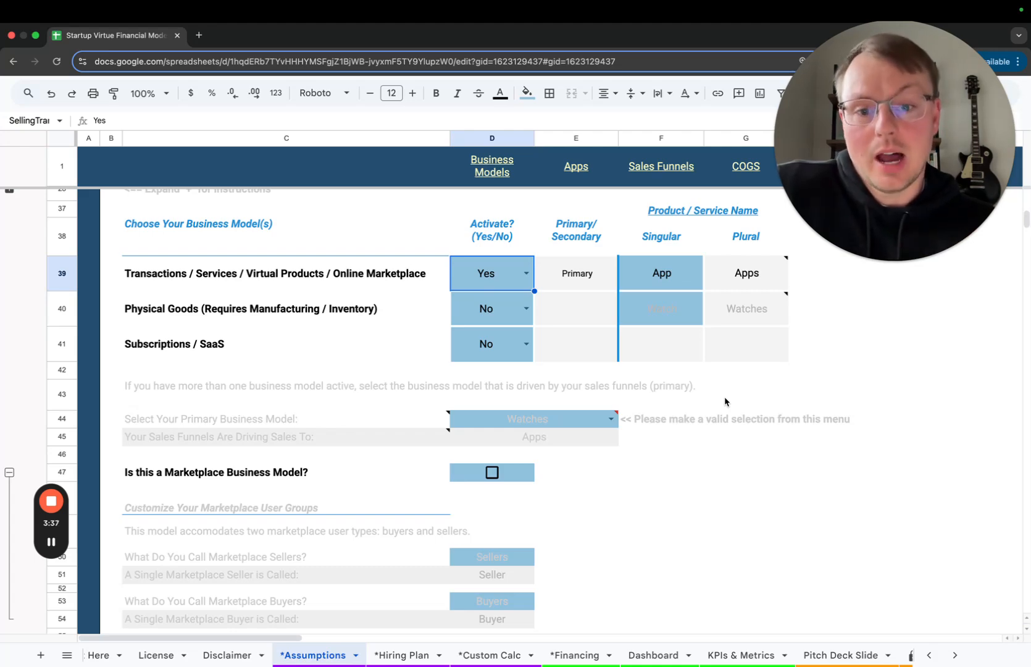
Mark the company as a marketplace business model
{"action": "scroll", "coordinate": [725, 399], "scroll_direction": "down", "scroll_amount": 3}
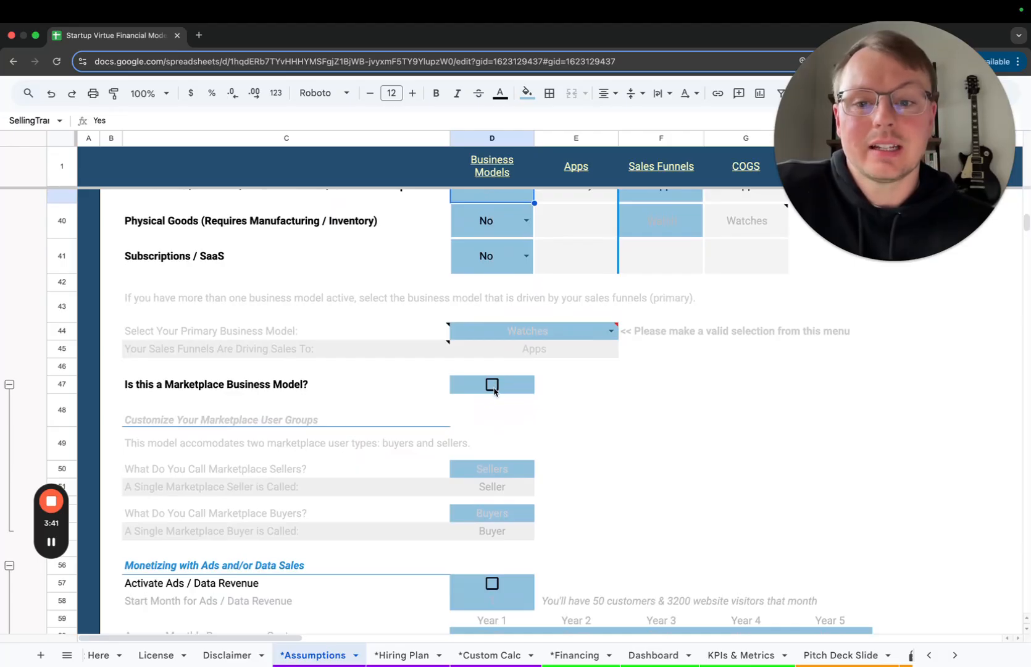
{"action": "scroll", "coordinate": [536, 393], "scroll_direction": "up", "scroll_amount": 1}
{"action": "left_click", "coordinate": [492, 410]}
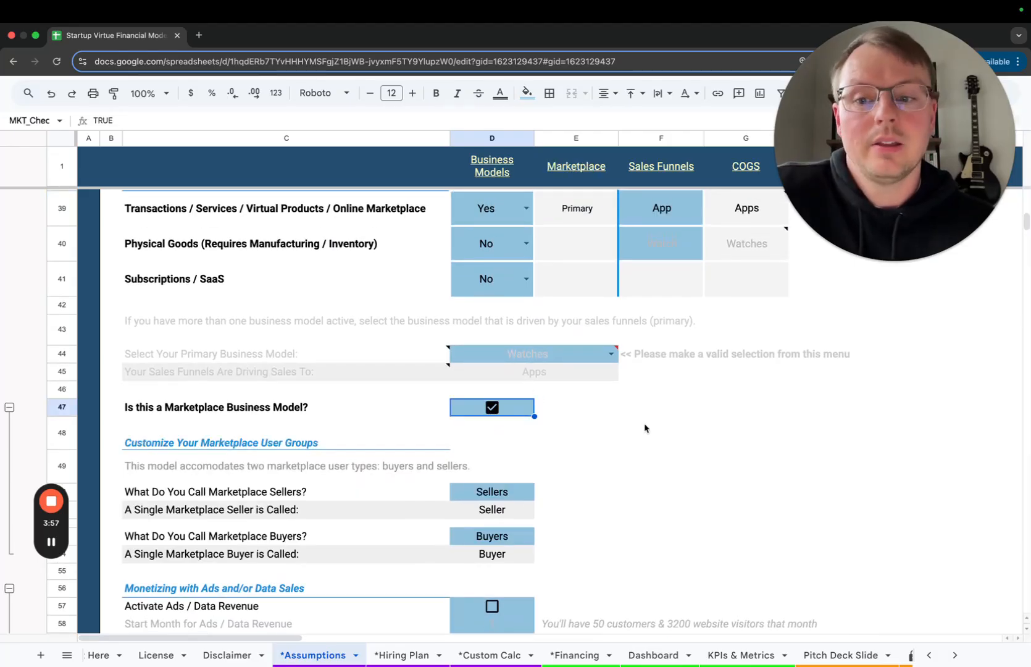
Rename the marketplace sellers as Drivers and the marketplace buyers as Riders in the marketplace user groups section
{"action": "scroll", "coordinate": [645, 428], "scroll_direction": "down", "scroll_amount": 3}
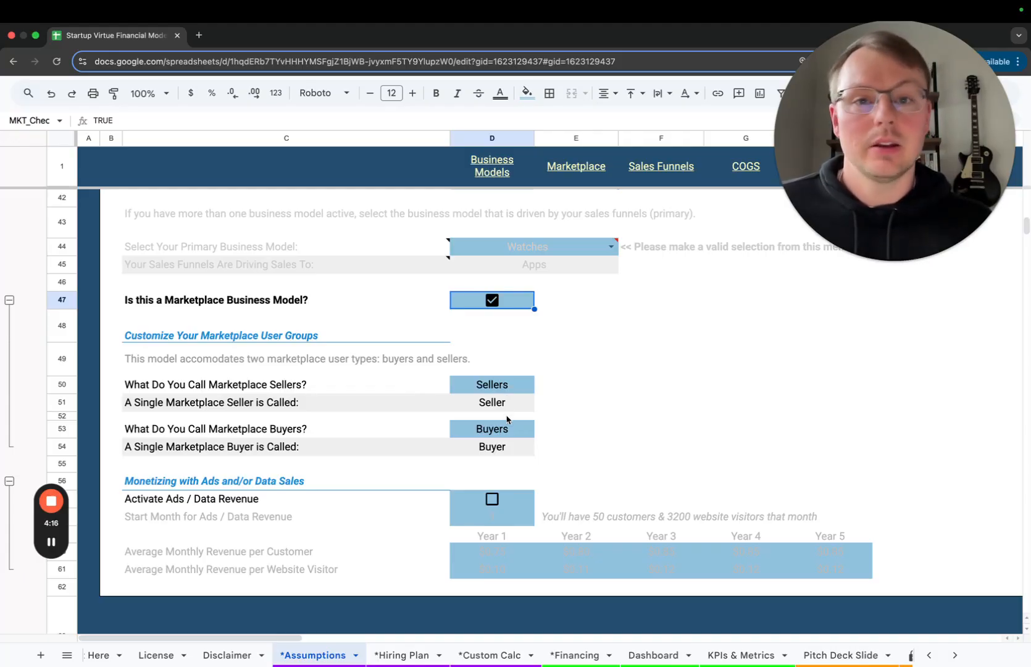
{"action": "left_click", "coordinate": [508, 388]}
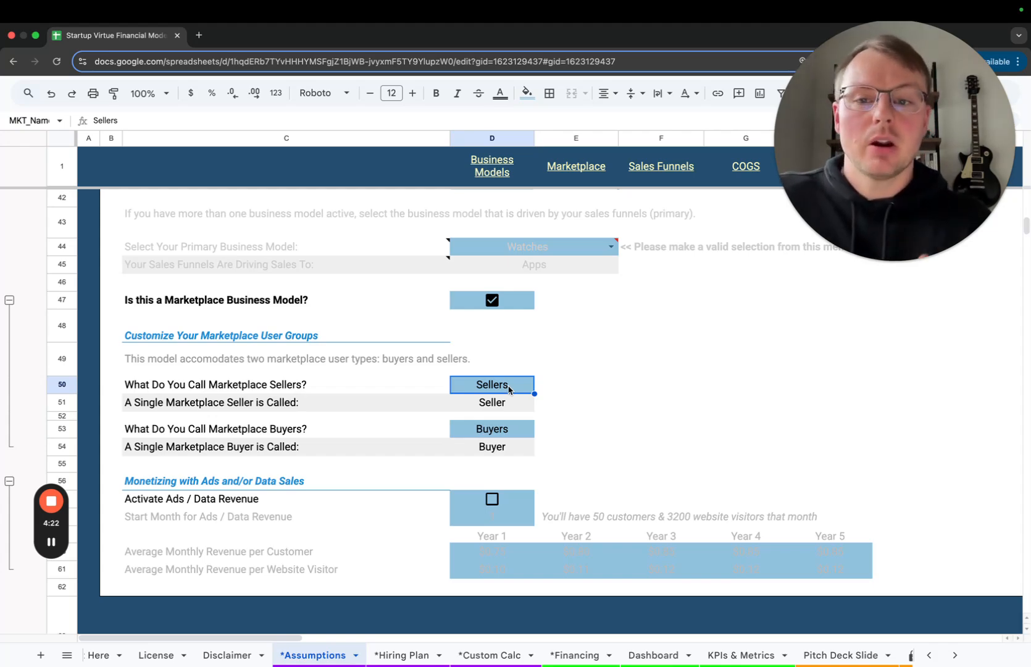
{"action": "type", "text": "Drivers"}
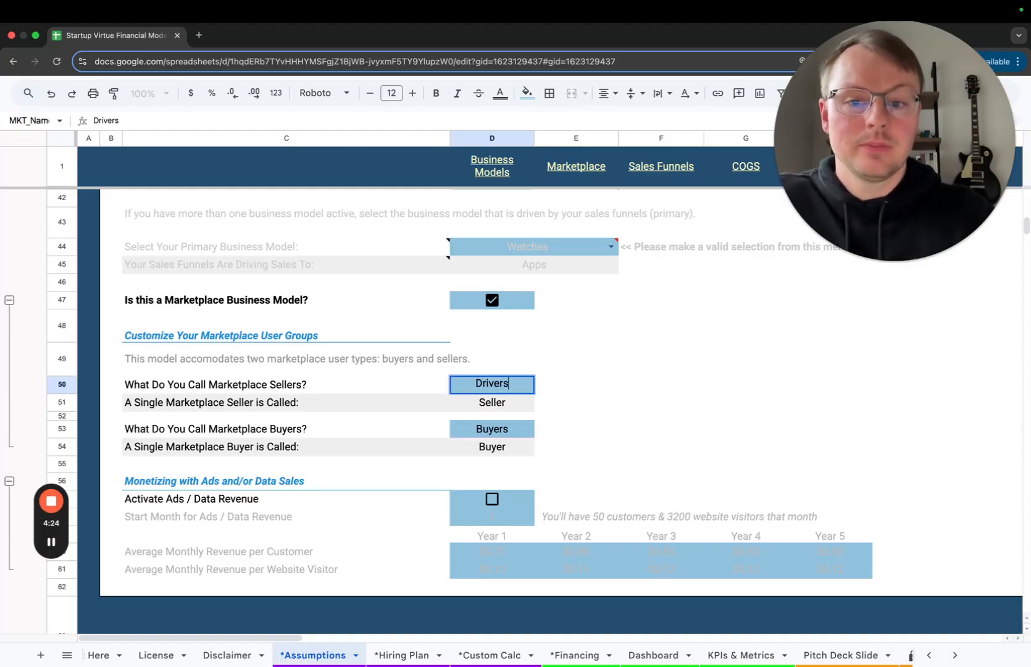
{"action": "key", "text": "Return"}
{"action": "left_click", "coordinate": [511, 435]}
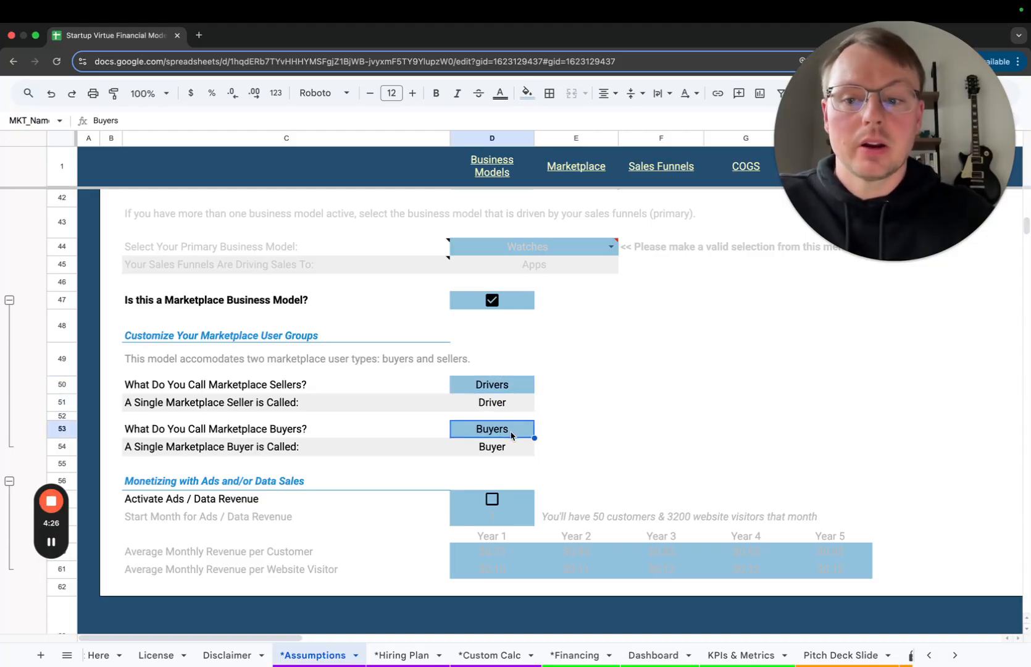
{"action": "type", "text": "Riders"}
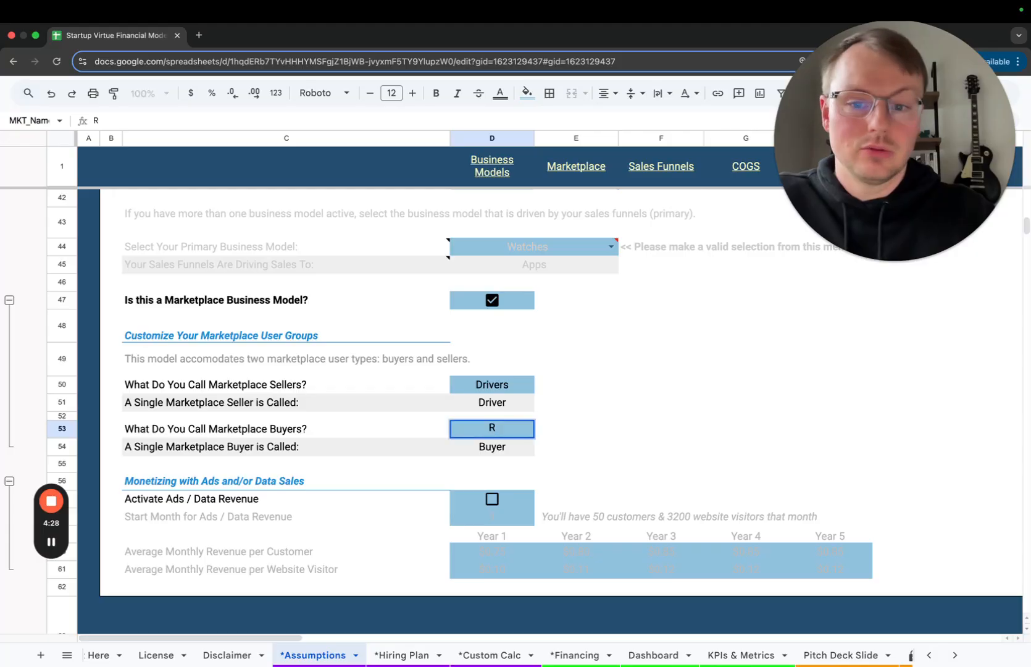
{"action": "key", "text": "Return"}
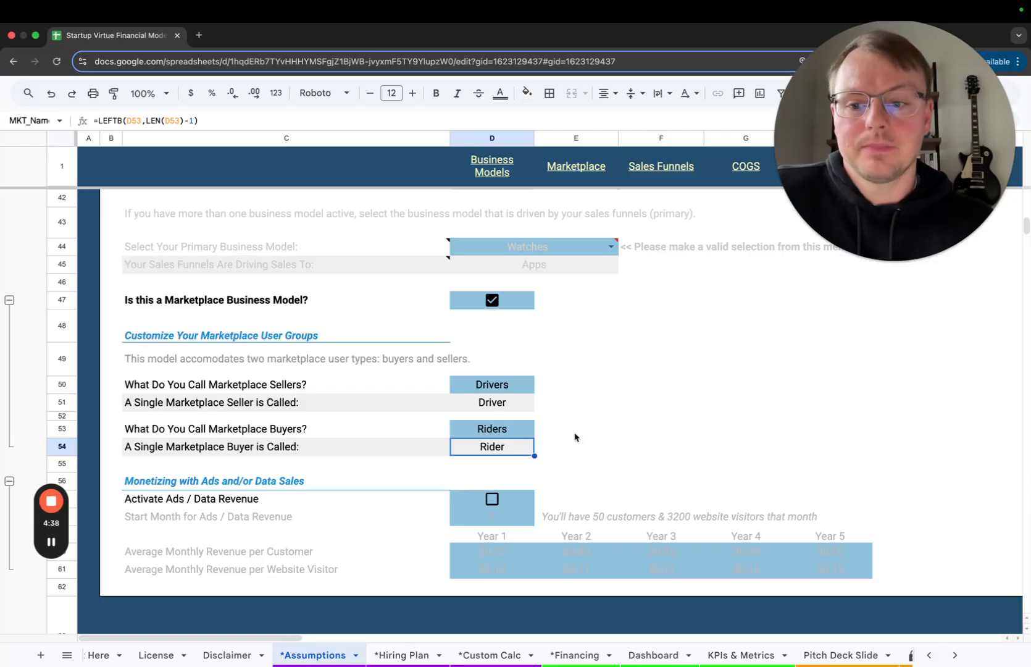
Activate Ads / Data Revenue and set its start month to 36
{"action": "scroll", "coordinate": [575, 437], "scroll_direction": "down", "scroll_amount": 4}
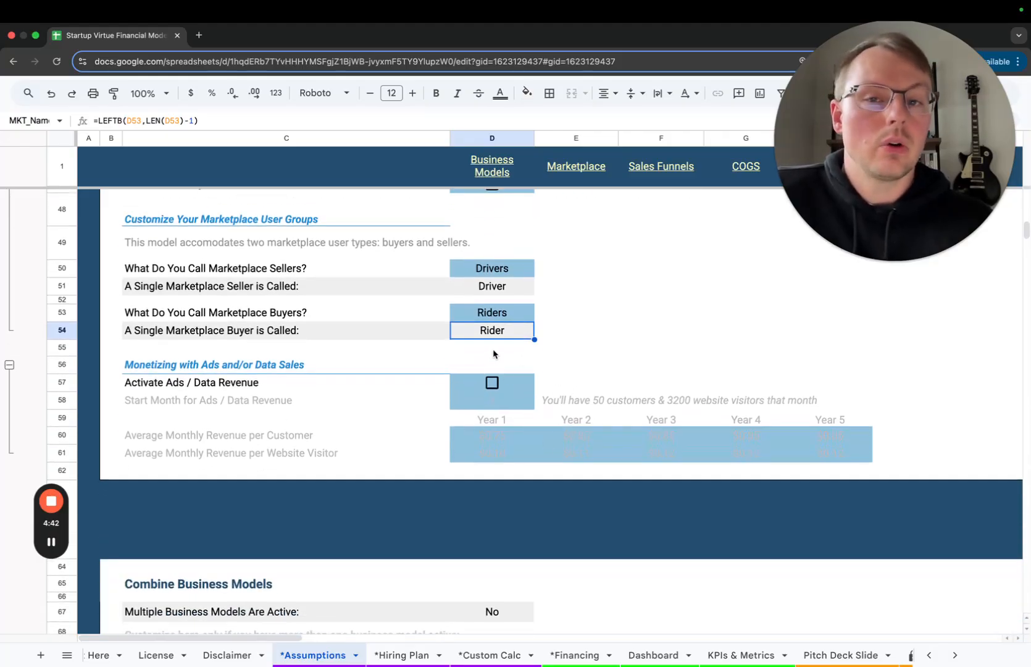
{"action": "left_click", "coordinate": [492, 384]}
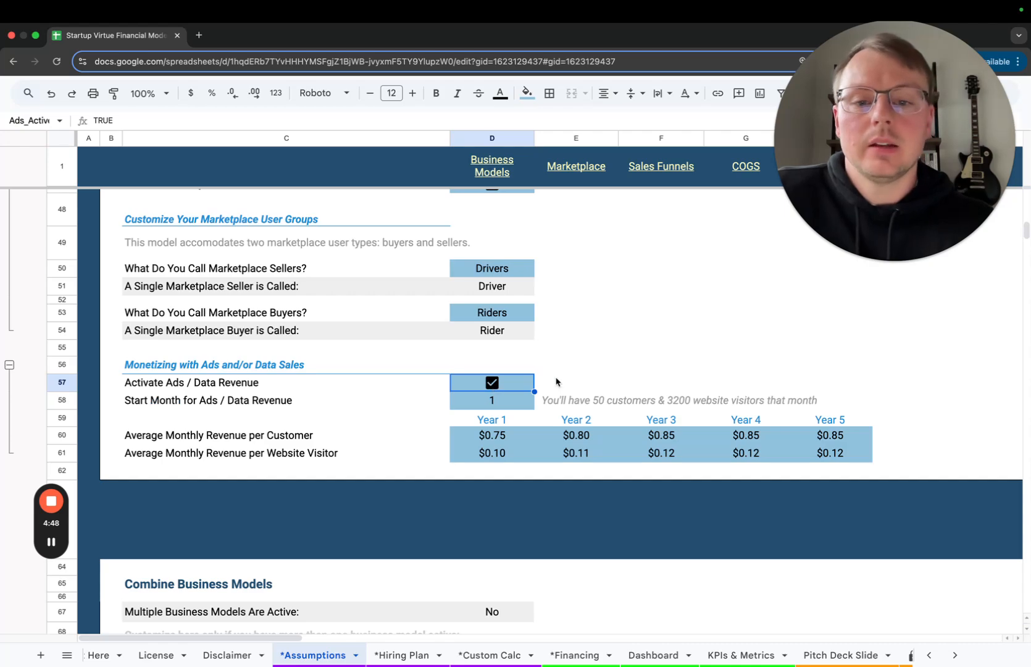
{"action": "scroll", "coordinate": [583, 363], "scroll_direction": "down", "scroll_amount": 1}
{"action": "scroll", "coordinate": [394, 364], "scroll_direction": "down", "scroll_amount": 1}
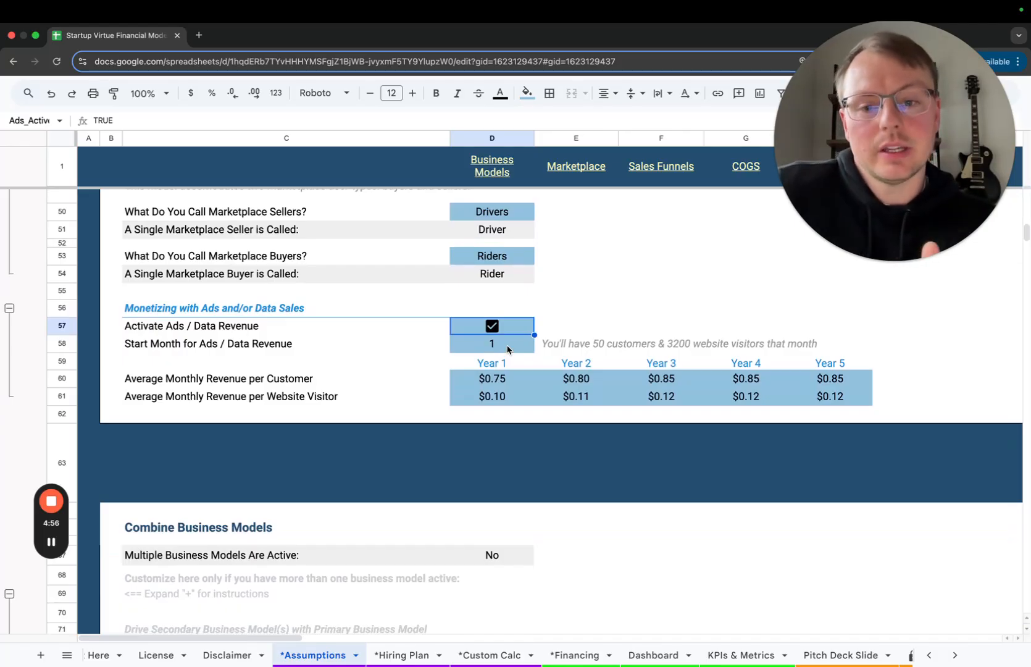
{"action": "left_click", "coordinate": [508, 349]}
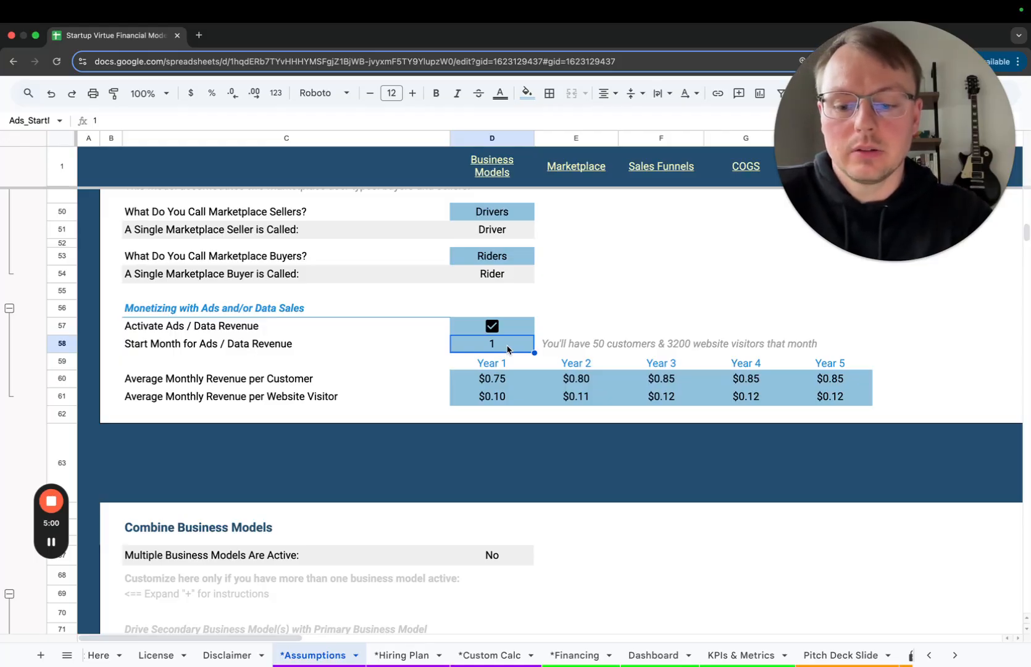
{"action": "type", "text": "36"}
{"action": "key", "text": "Return"}
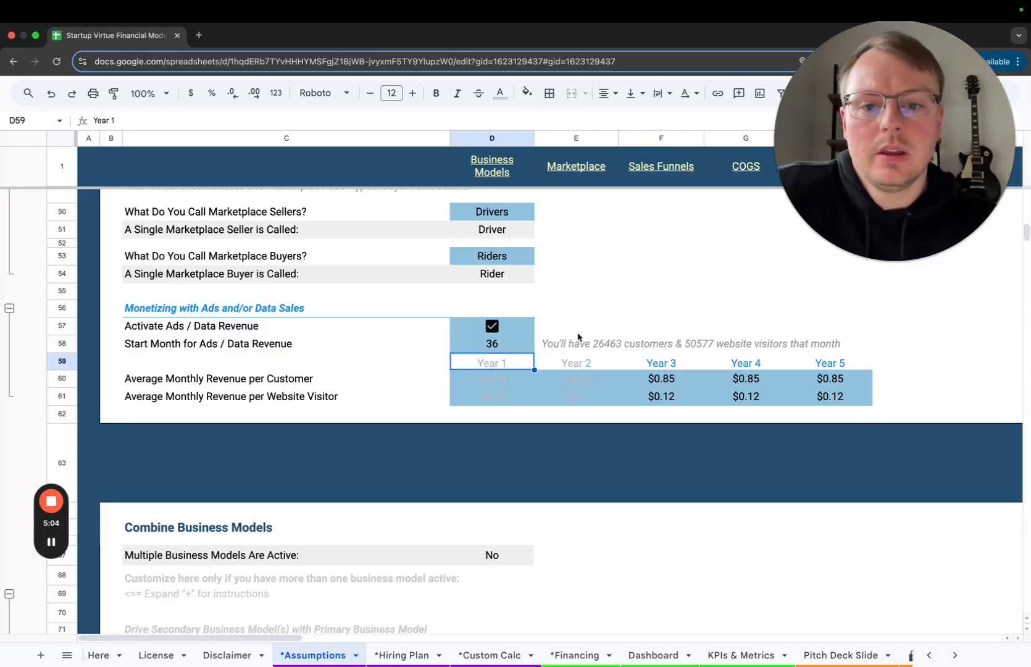
Examine the start-month customer and visitor estimate and the average monthly revenue rows per customer and per website visitor
{"action": "left_click", "coordinate": [555, 344]}
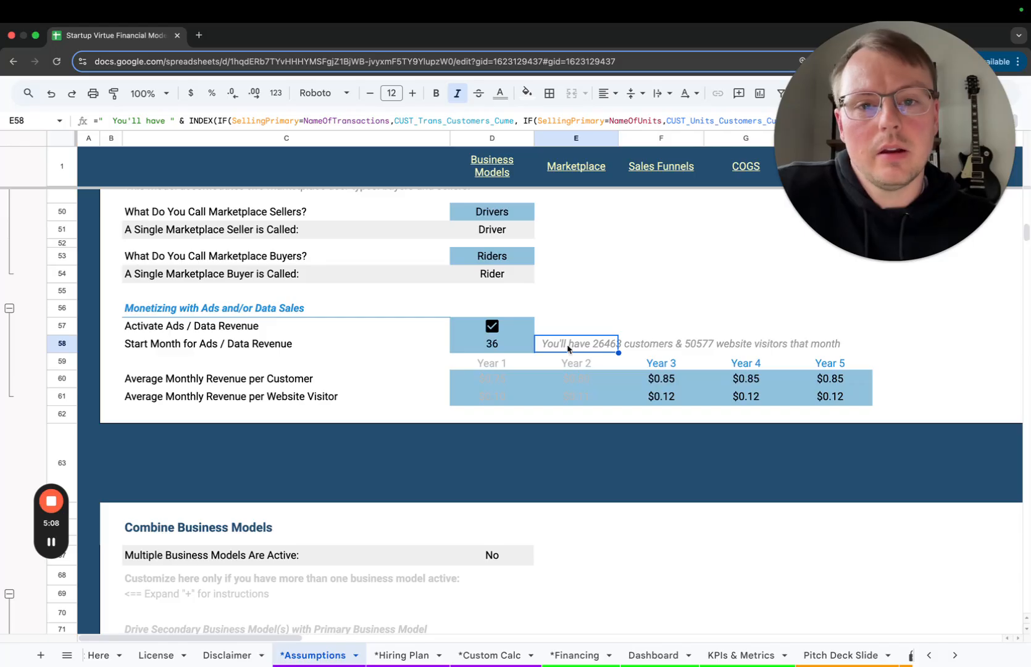
{"action": "left_click", "coordinate": [880, 343]}
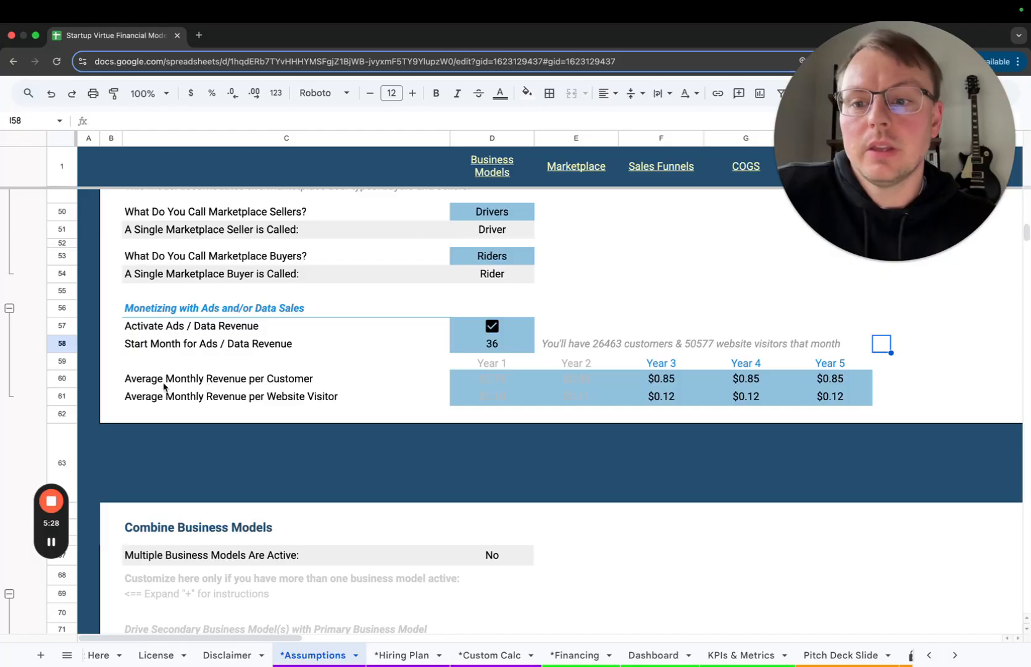
{"action": "left_click", "coordinate": [63, 379]}
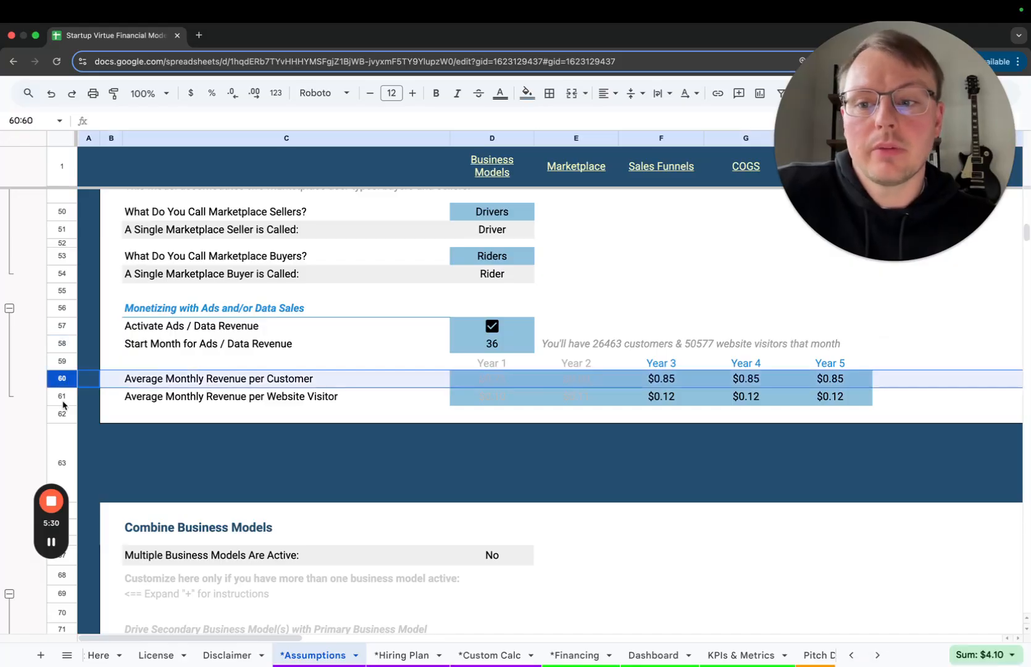
{"action": "left_click", "coordinate": [63, 402]}
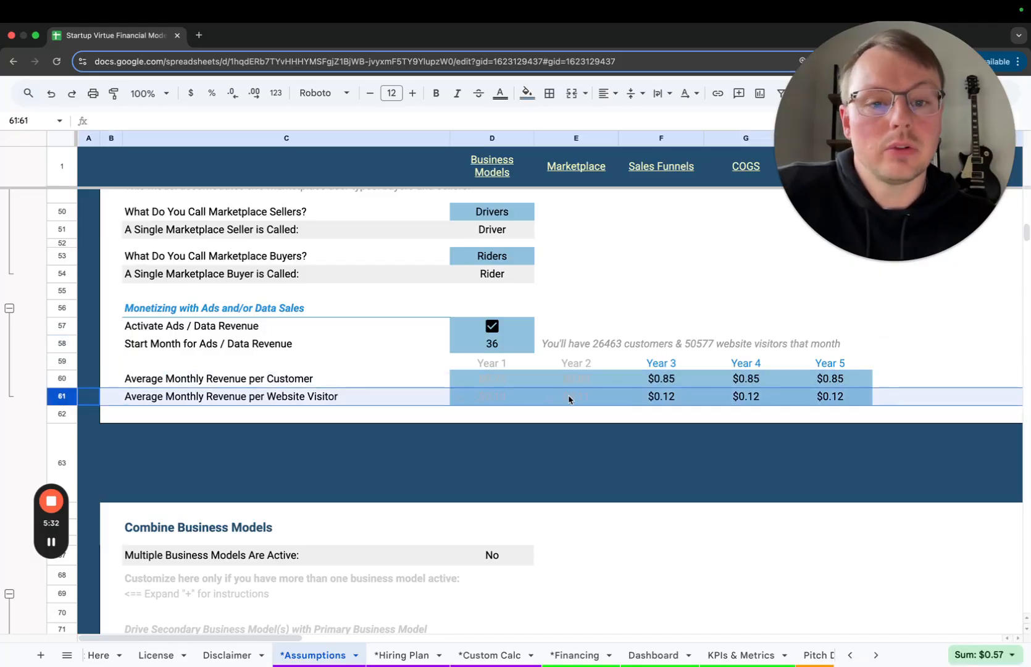
{"action": "left_click_drag", "start_coordinate": [670, 377], "coordinate": [805, 400]}
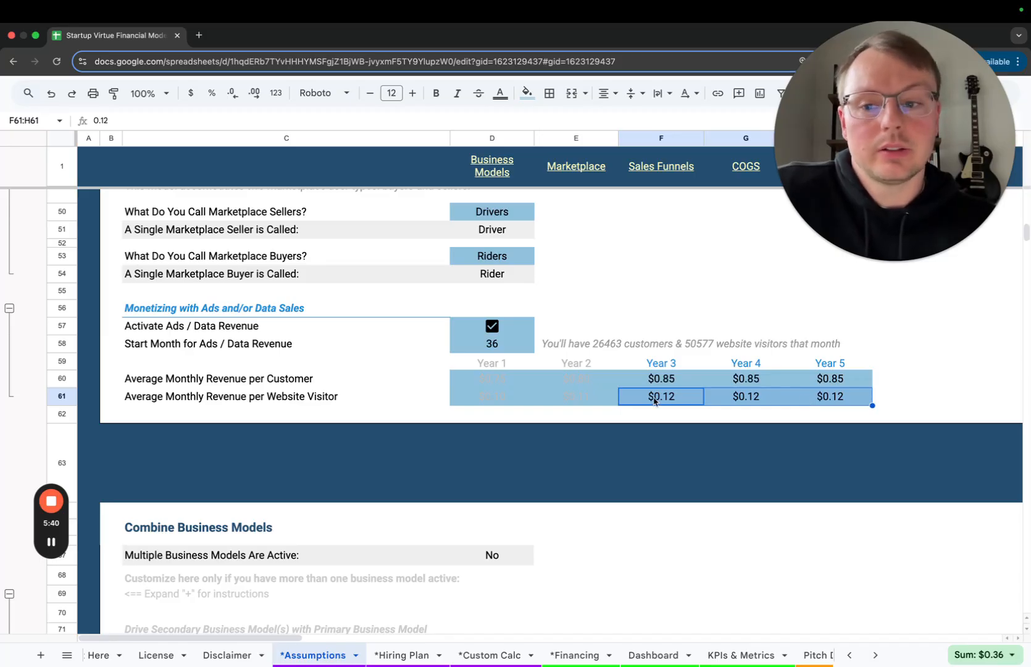
{"action": "left_click", "coordinate": [664, 379]}
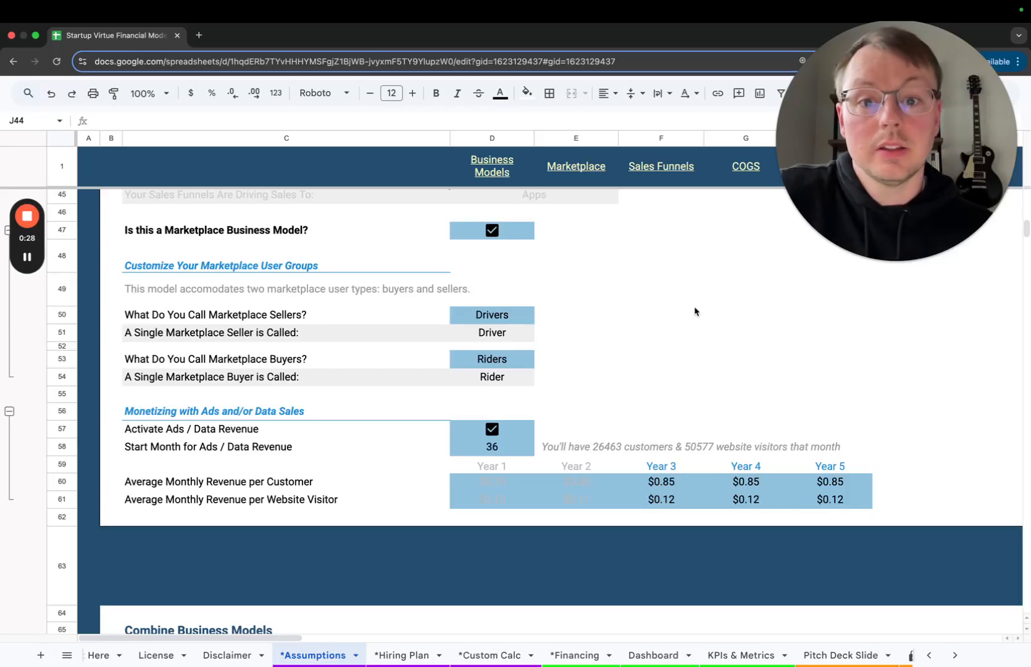
Set Physical Goods and Subscriptions / SaaS to Yes, and set Transactions / Online Marketplace to No
{"action": "scroll", "coordinate": [695, 311], "scroll_direction": "up", "scroll_amount": 5}
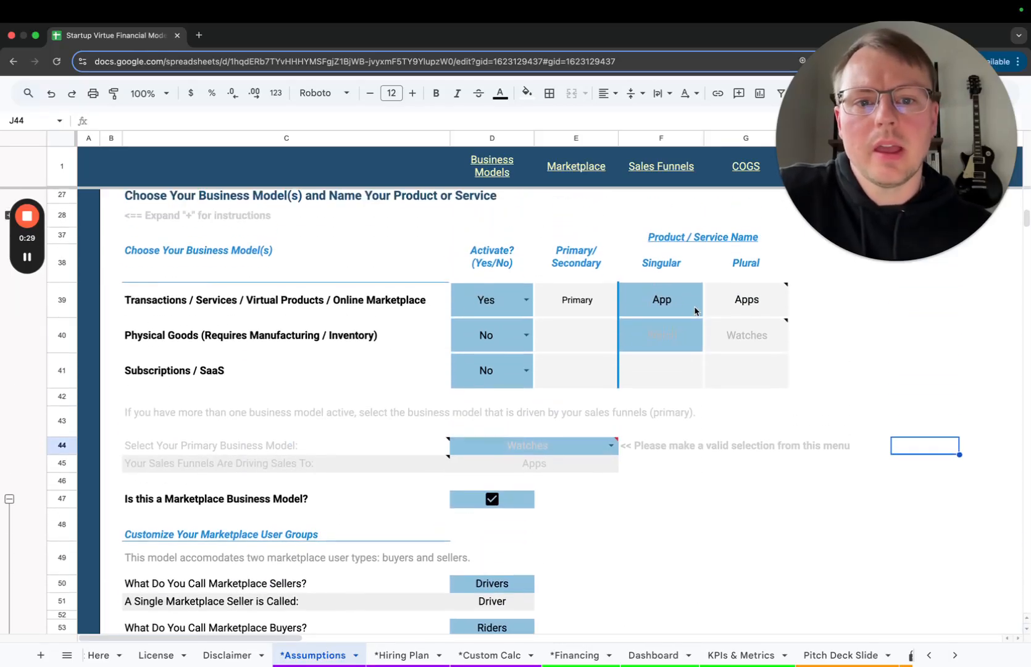
{"action": "scroll", "coordinate": [696, 311], "scroll_direction": "up", "scroll_amount": 1}
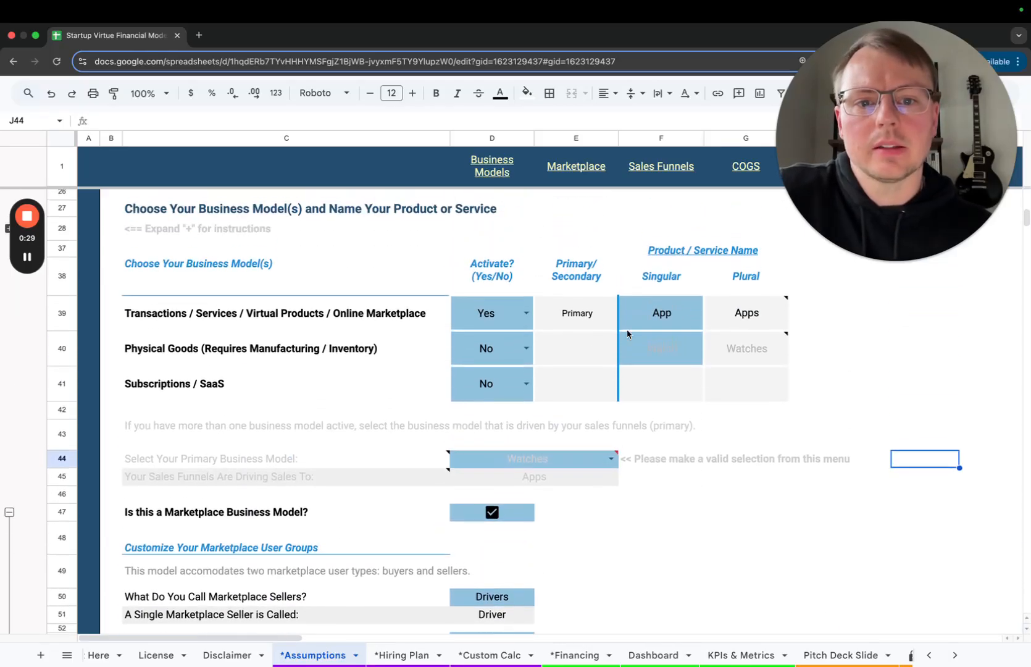
{"action": "left_click", "coordinate": [526, 349]}
{"action": "left_click", "coordinate": [494, 376]}
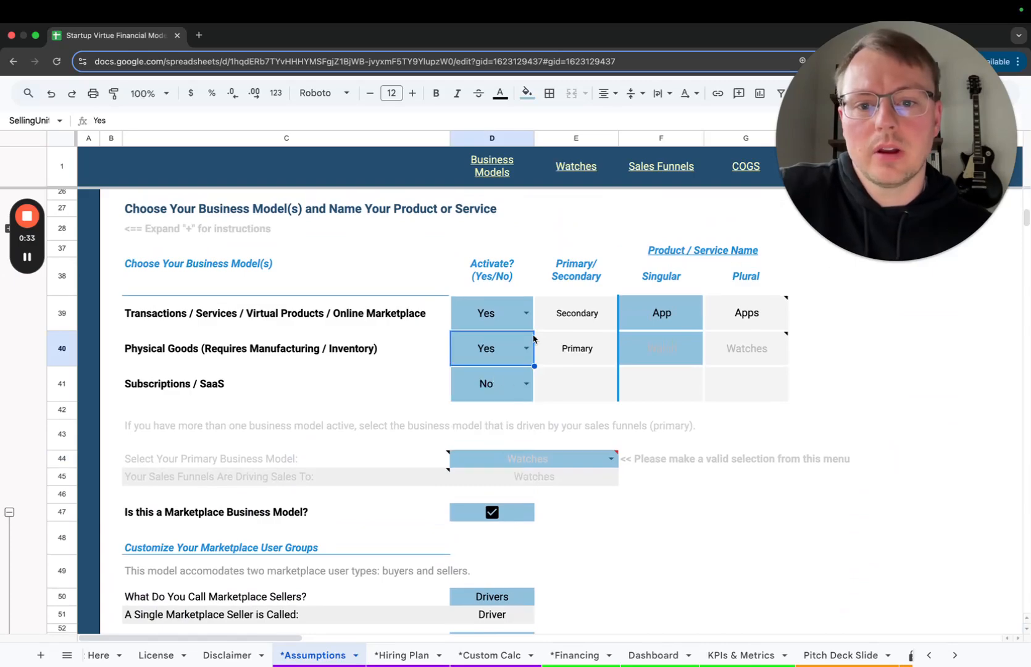
{"action": "left_click", "coordinate": [526, 314]}
{"action": "left_click", "coordinate": [498, 360]}
{"action": "left_click", "coordinate": [519, 387]}
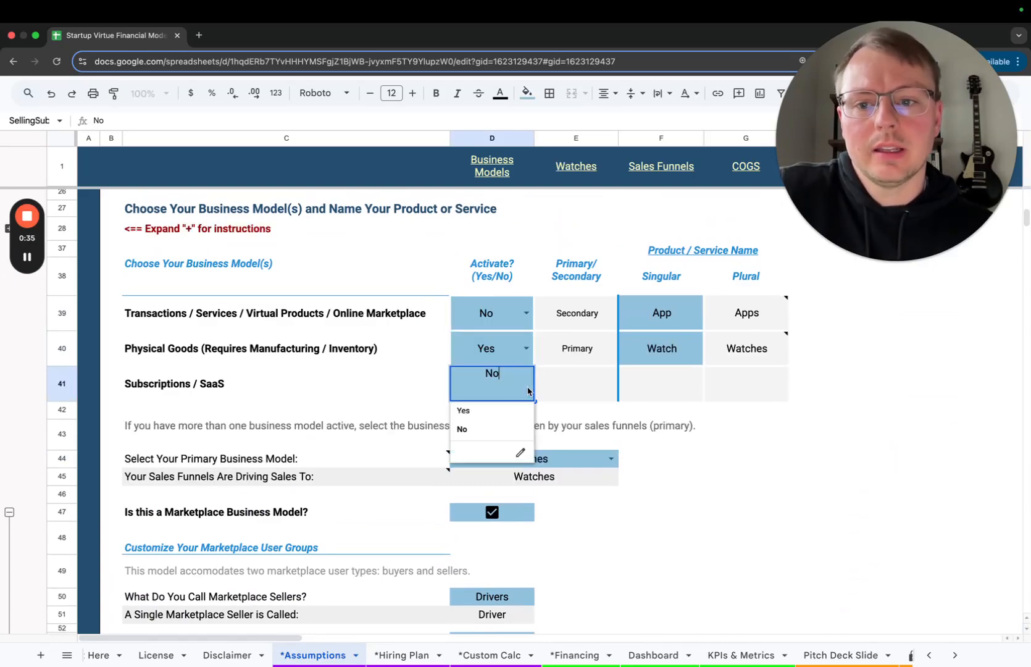
{"action": "left_click", "coordinate": [489, 415]}
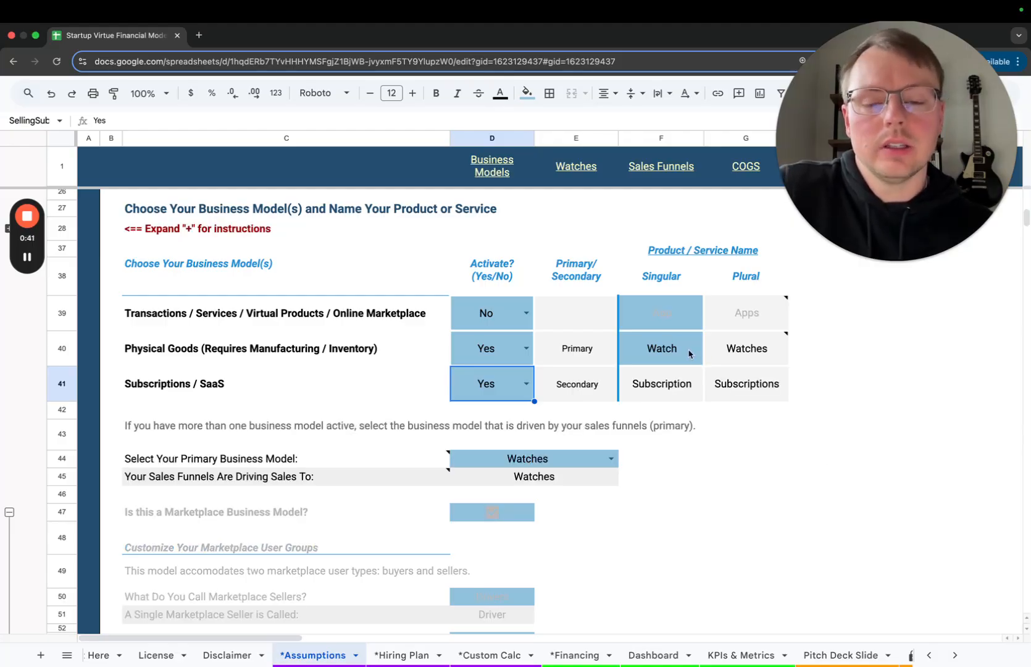
Review the Combine Business Models section and the sales funnel visualization linking sales funnels, Watches and Subscriptions
{"action": "scroll", "coordinate": [689, 354], "scroll_direction": "down", "scroll_amount": 2}
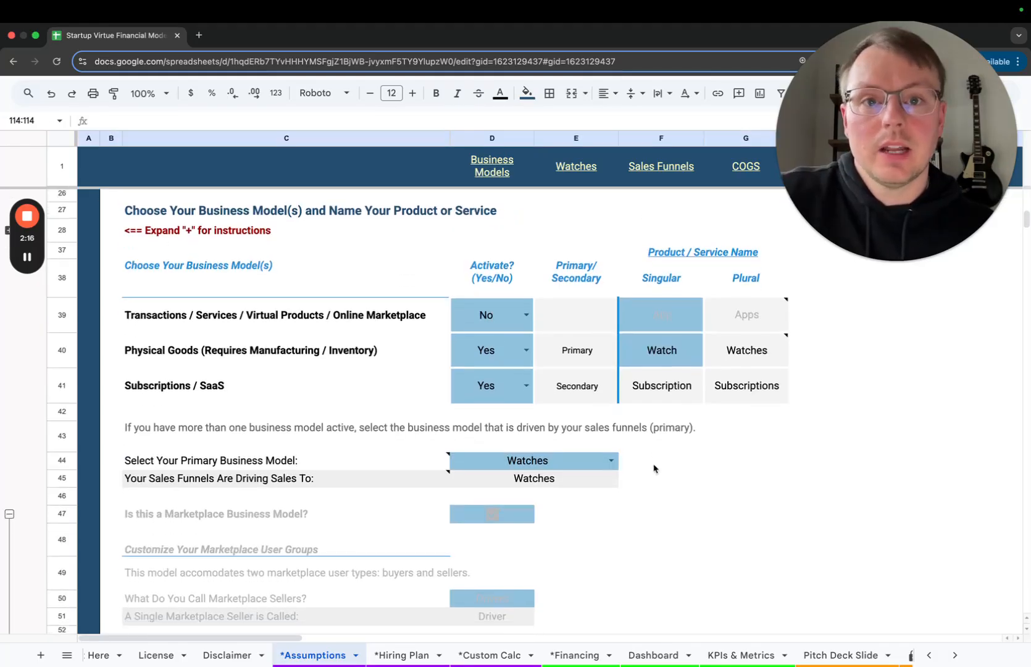
{"action": "scroll", "coordinate": [654, 468], "scroll_direction": "down", "scroll_amount": 10}
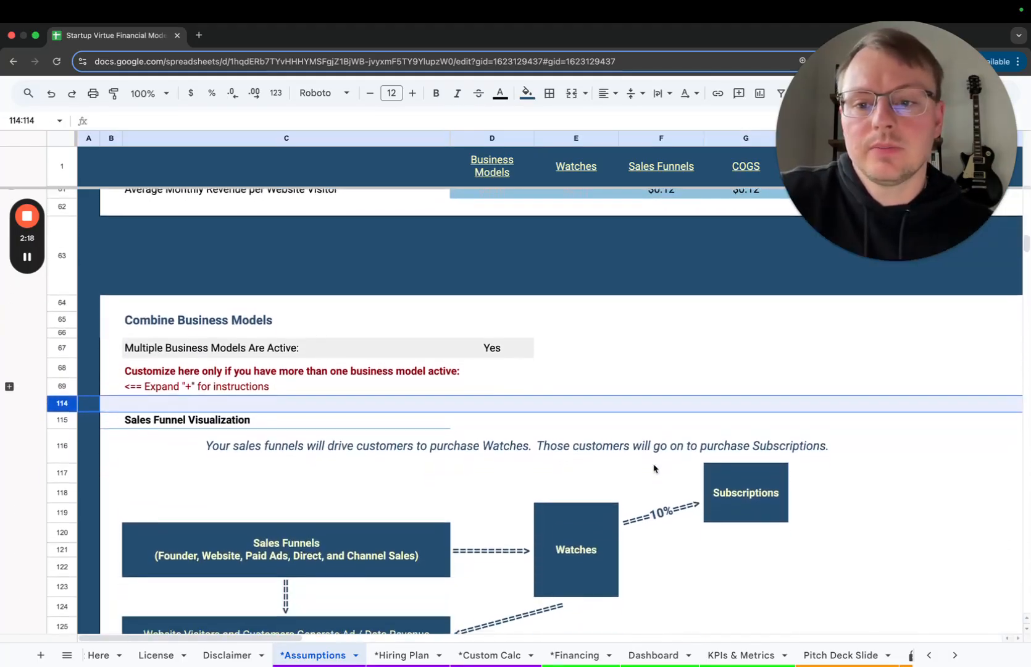
{"action": "left_click", "coordinate": [259, 321]}
{"action": "scroll", "coordinate": [698, 333], "scroll_direction": "down", "scroll_amount": 1}
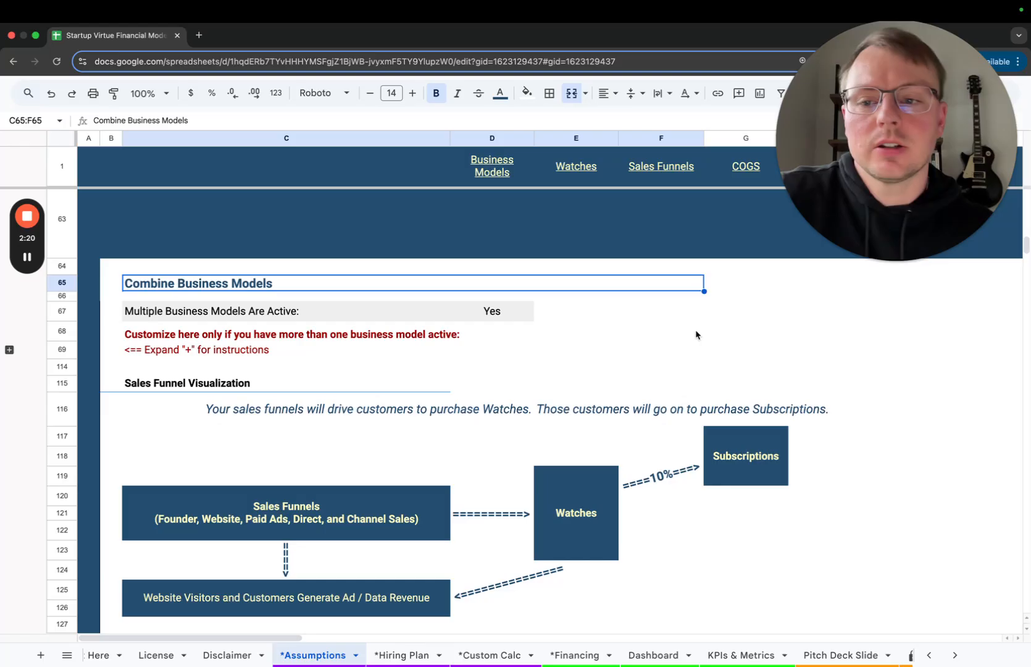
{"action": "left_click_drag", "start_coordinate": [479, 306], "coordinate": [302, 306]}
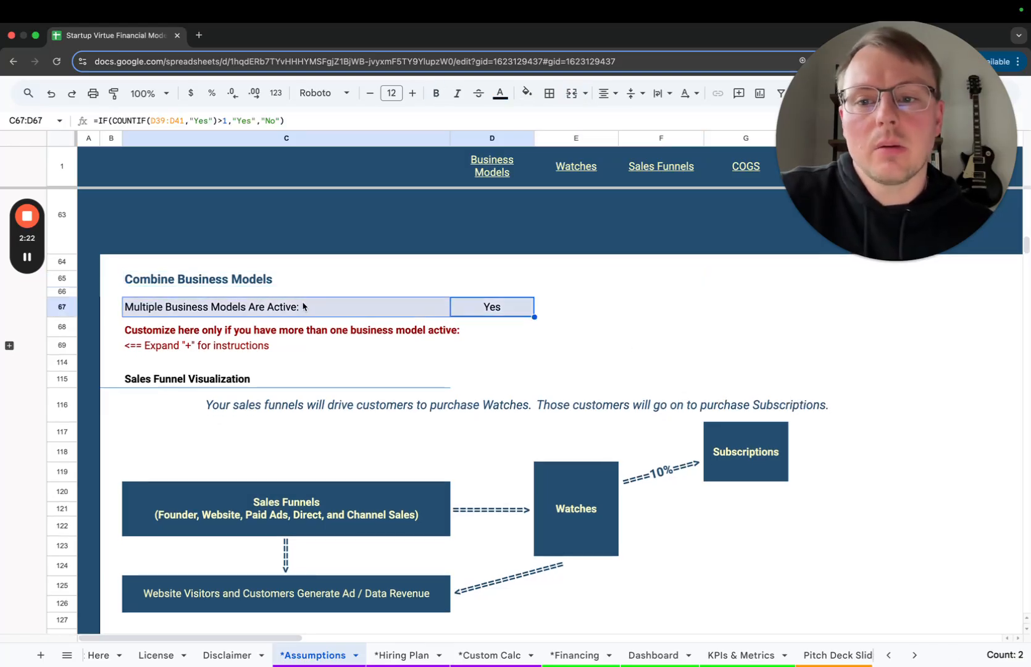
{"action": "scroll", "coordinate": [534, 326], "scroll_direction": "down", "scroll_amount": 2}
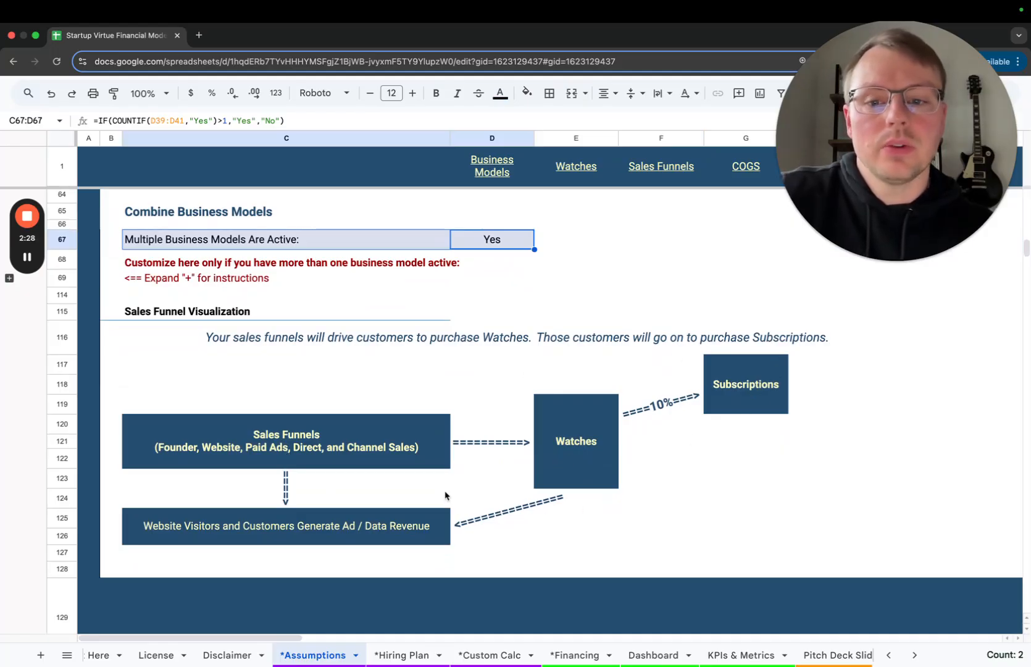
{"action": "left_click", "coordinate": [283, 441]}
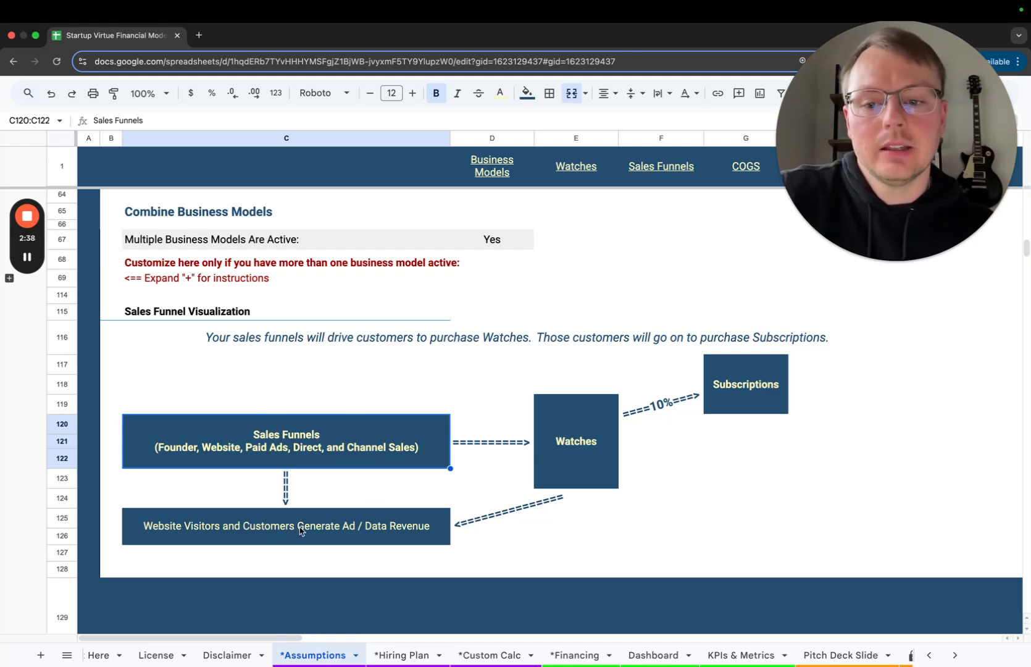
{"action": "scroll", "coordinate": [301, 532], "scroll_direction": "down", "scroll_amount": 1}
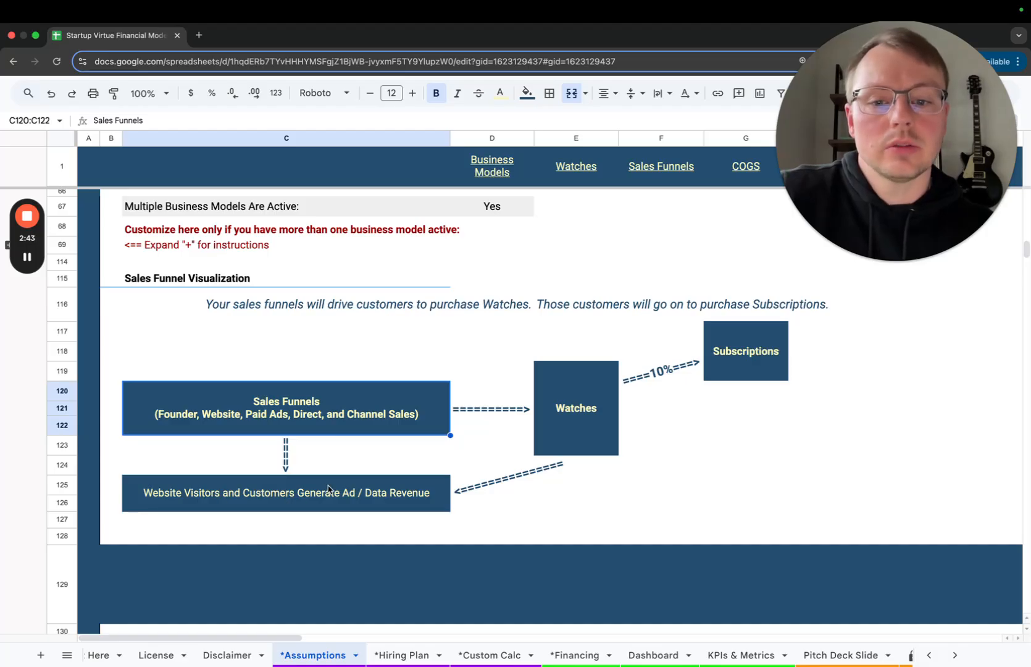
{"action": "left_click", "coordinate": [578, 395]}
{"action": "left_click", "coordinate": [743, 349]}
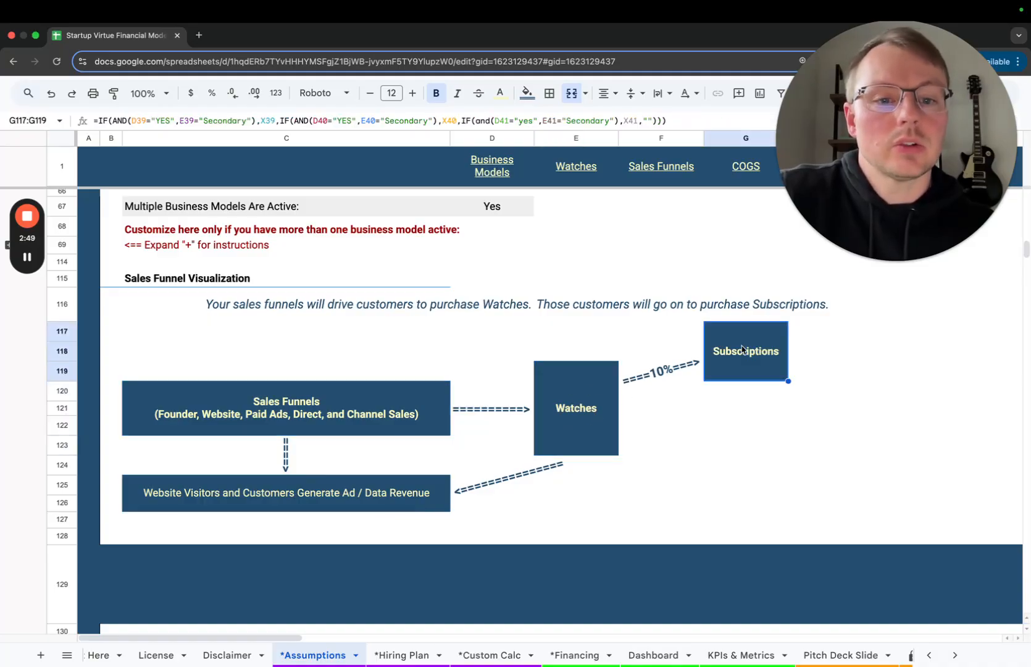
Expand the Combine Business Models instructions and examine the settings for converting Watch customers to subscribers
{"action": "scroll", "coordinate": [206, 366], "scroll_direction": "up", "scroll_amount": 2}
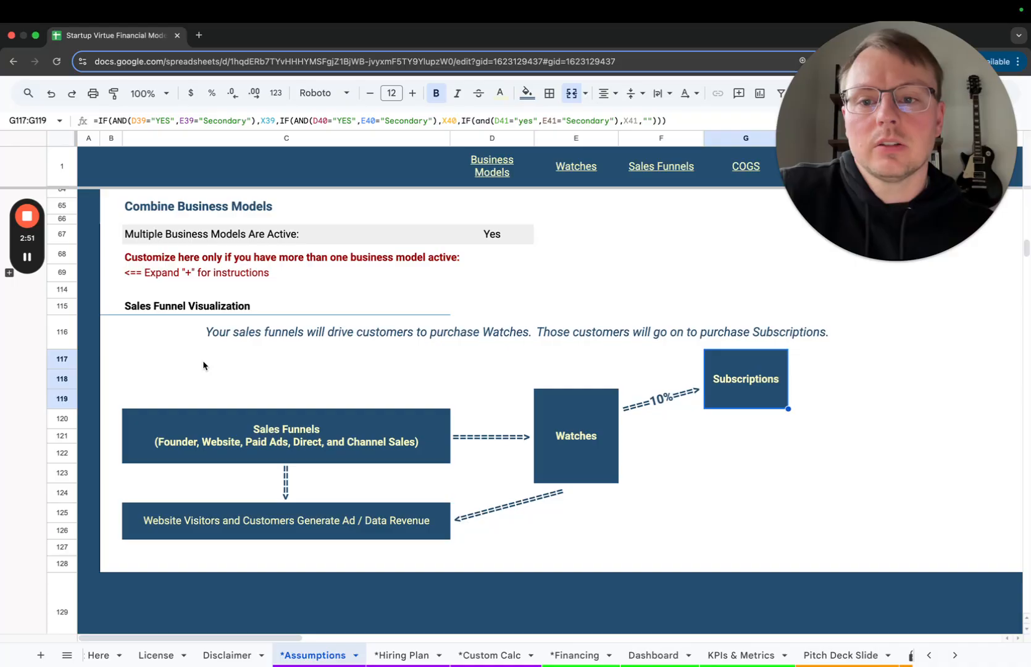
{"action": "left_click", "coordinate": [10, 298]}
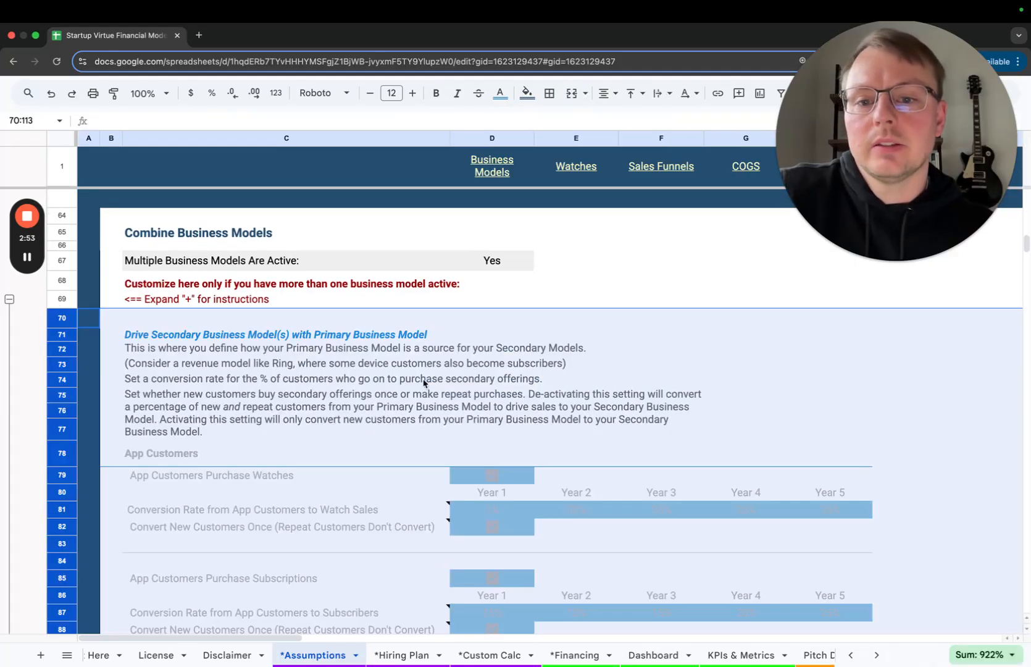
{"action": "scroll", "coordinate": [424, 383], "scroll_direction": "down", "scroll_amount": 7}
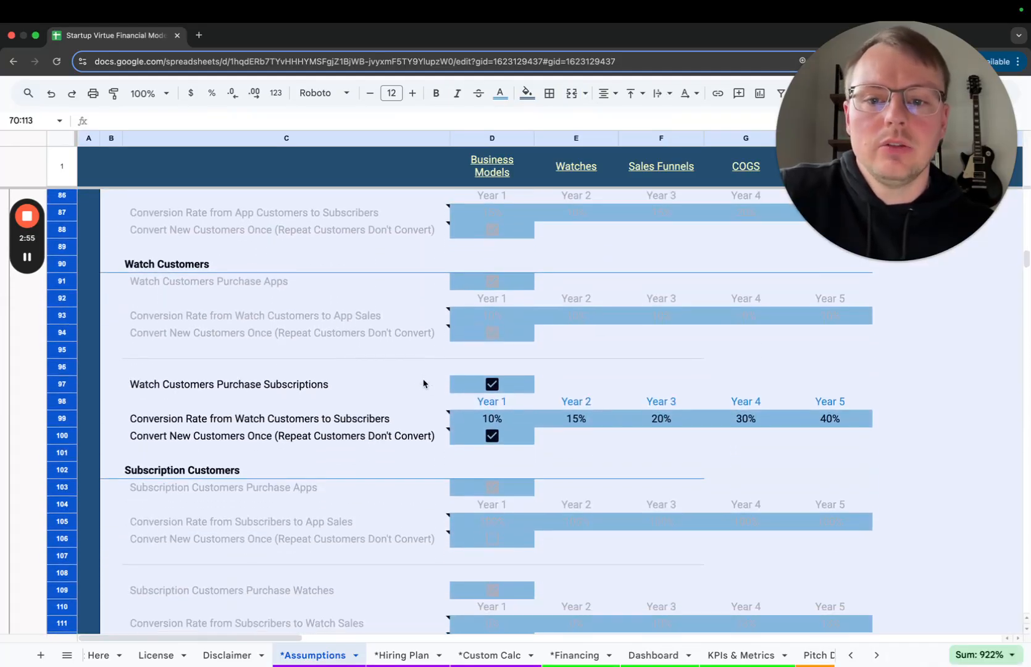
{"action": "scroll", "coordinate": [331, 375], "scroll_direction": "down", "scroll_amount": 2}
{"action": "left_click", "coordinate": [651, 458]}
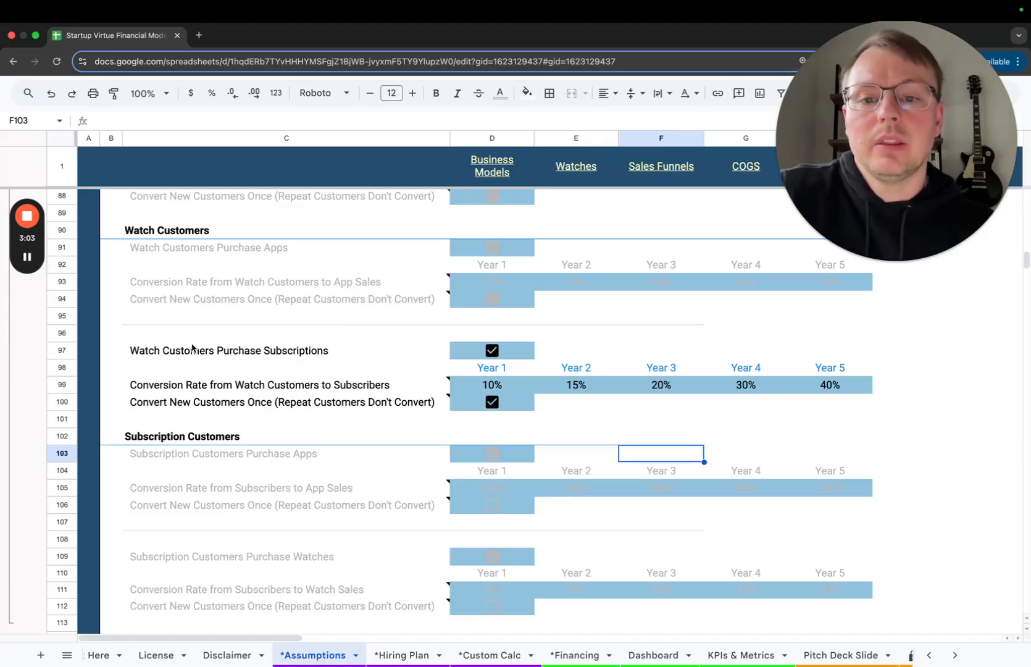
{"action": "left_click", "coordinate": [211, 355]}
{"action": "left_click_drag", "start_coordinate": [211, 356], "coordinate": [868, 409]}
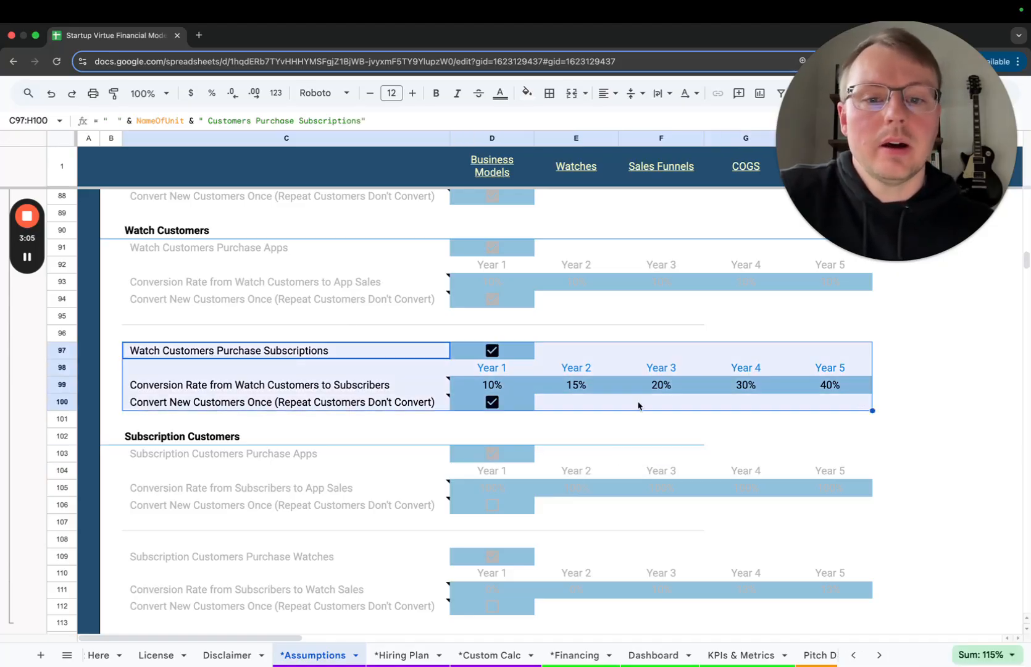
Examine the Watch Customers Purchase Subscriptions checkbox, the yearly conversion rates to subscribers and the one-time conversion setting
{"action": "left_click", "coordinate": [501, 356]}
{"action": "left_click", "coordinate": [492, 350]}
{"action": "left_click", "coordinate": [492, 350]}
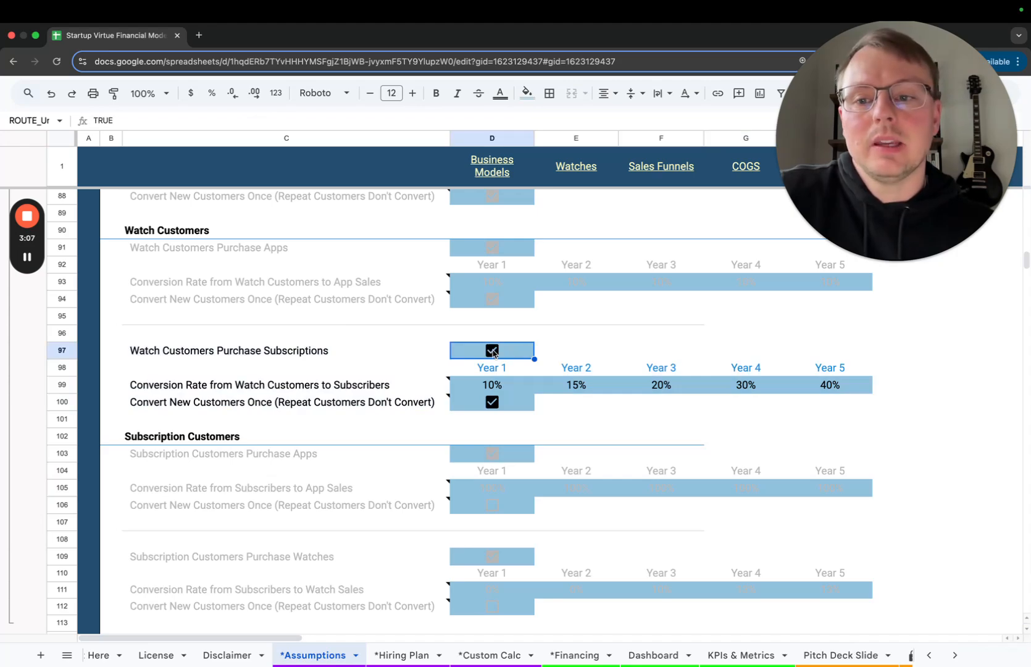
{"action": "left_click", "coordinate": [338, 350]}
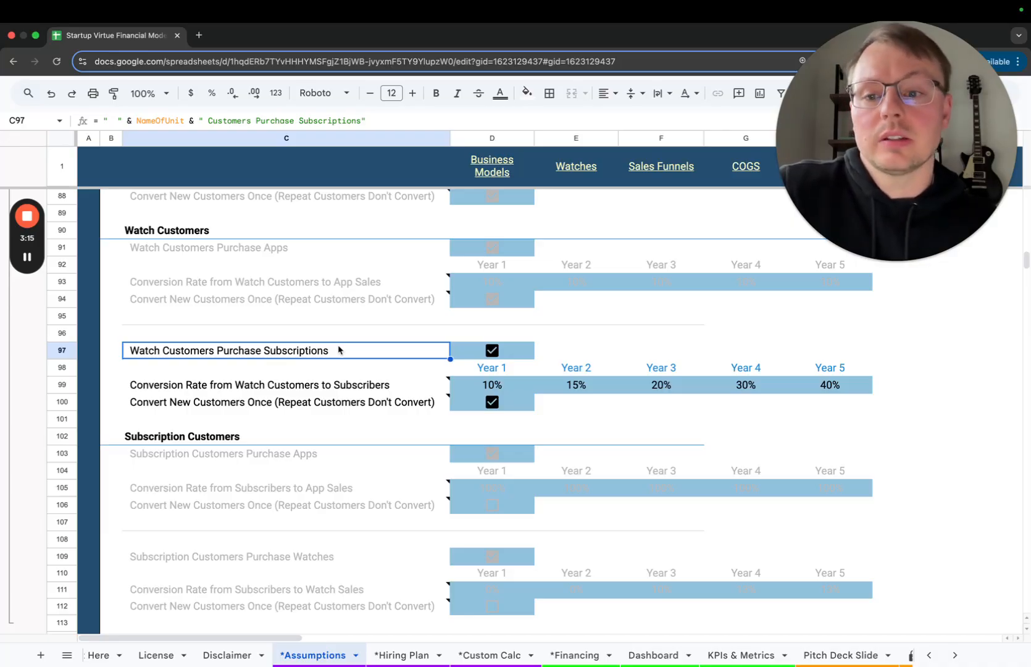
{"action": "scroll", "coordinate": [374, 395], "scroll_direction": "down", "scroll_amount": 2}
{"action": "left_click", "coordinate": [393, 338]}
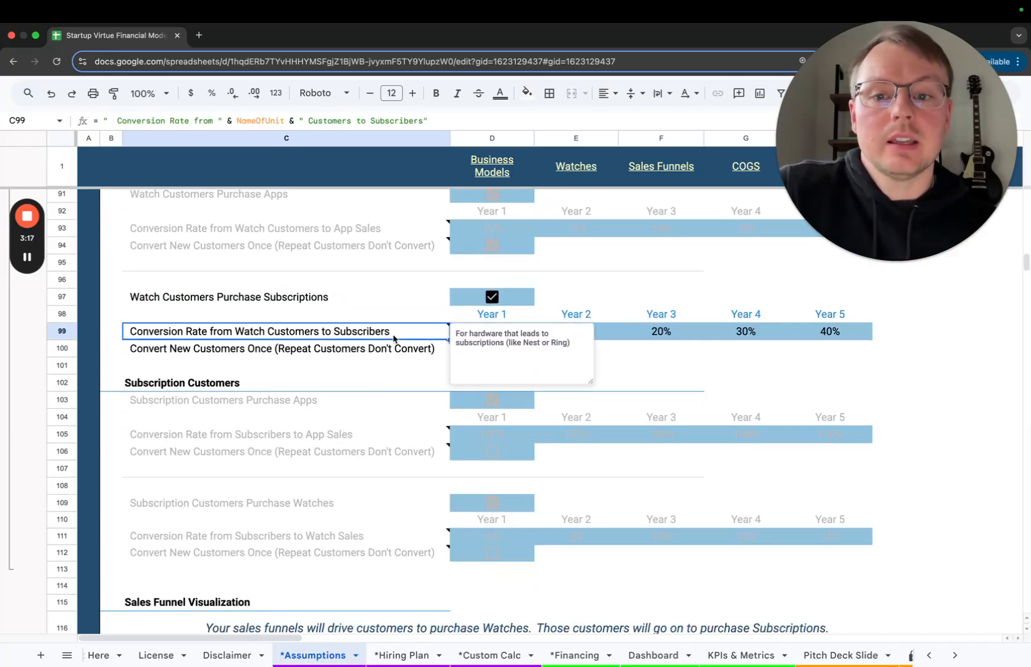
{"action": "left_click", "coordinate": [603, 316]}
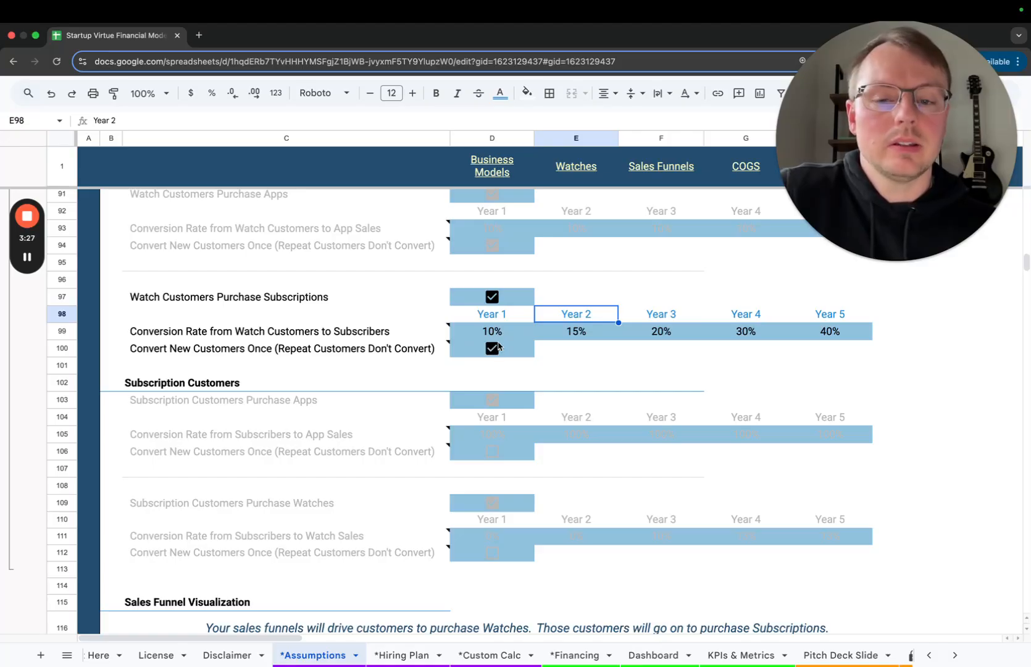
{"action": "scroll", "coordinate": [522, 352], "scroll_direction": "down", "scroll_amount": 1}
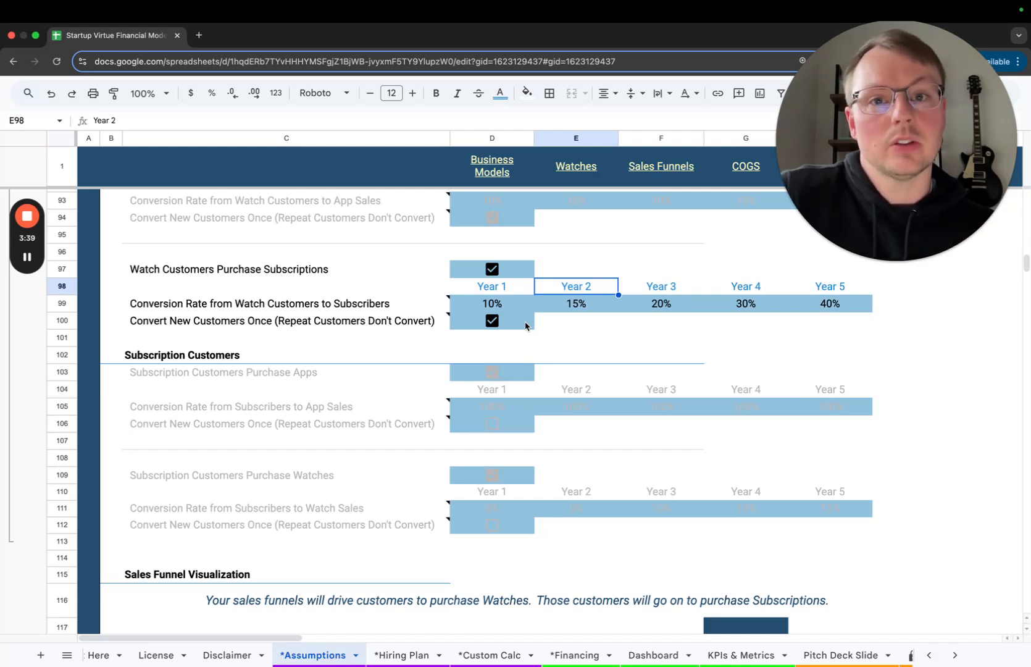
Uncheck Convert New Customers Once for Watch customers converting to subscribers, and check it again
{"action": "left_click", "coordinate": [494, 326]}
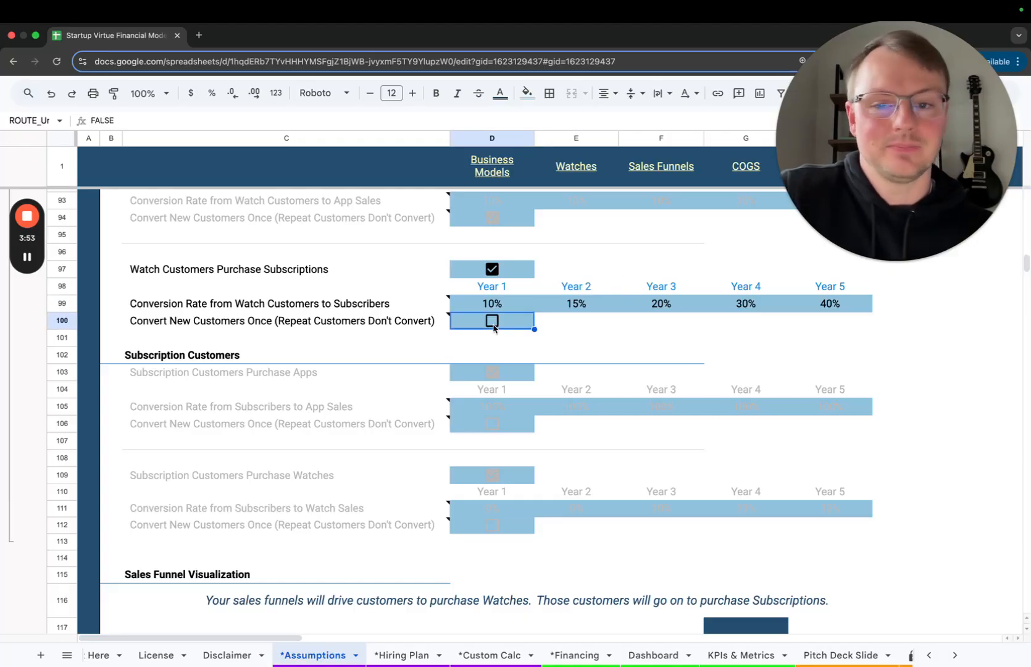
{"action": "left_click", "coordinate": [494, 327]}
{"action": "scroll", "coordinate": [494, 329], "scroll_direction": "down", "scroll_amount": 5}
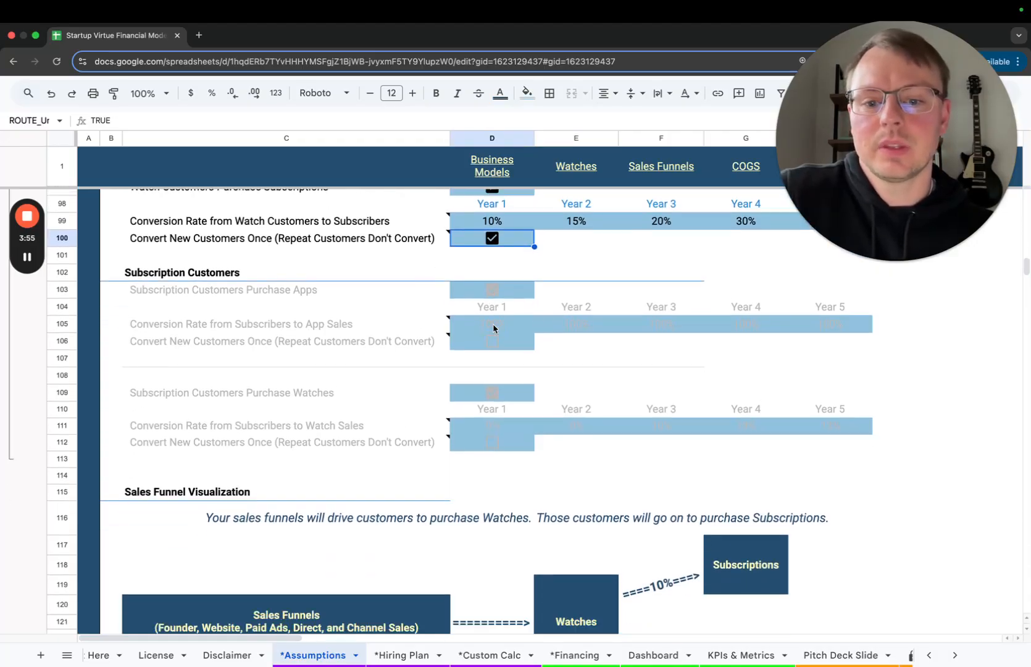
Set the Year 1 conversion rate from Watch customers to subscribers to 30% and review the sales funnel visualization
{"action": "scroll", "coordinate": [494, 329], "scroll_direction": "up", "scroll_amount": 4}
{"action": "left_click", "coordinate": [500, 269]}
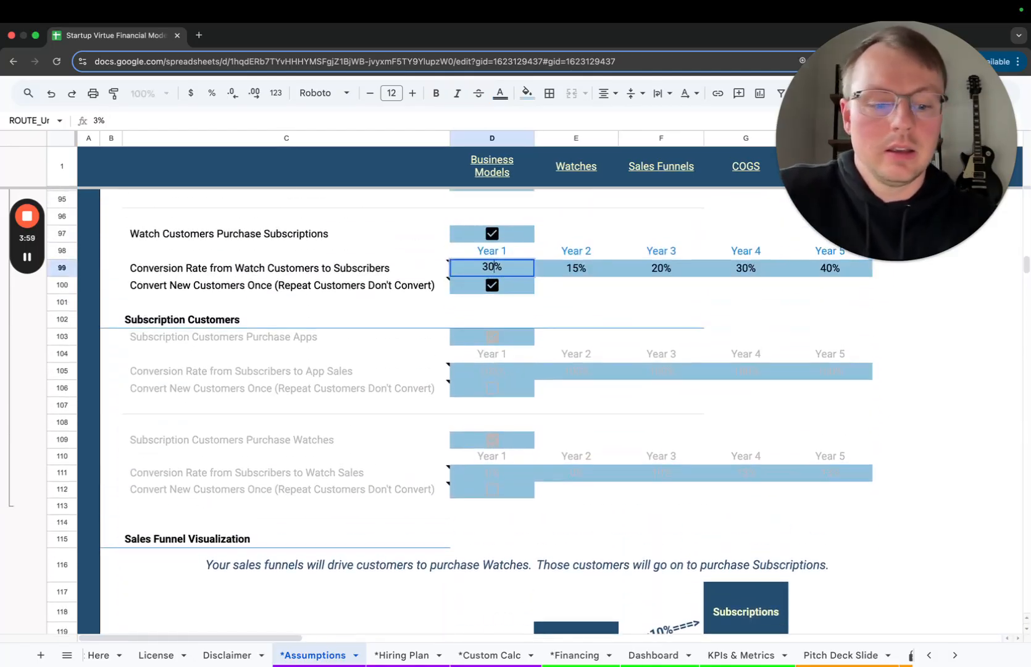
{"action": "left_click", "coordinate": [525, 286]}
{"action": "scroll", "coordinate": [523, 326], "scroll_direction": "down", "scroll_amount": 3}
{"action": "scroll", "coordinate": [523, 327], "scroll_direction": "down", "scroll_amount": 1}
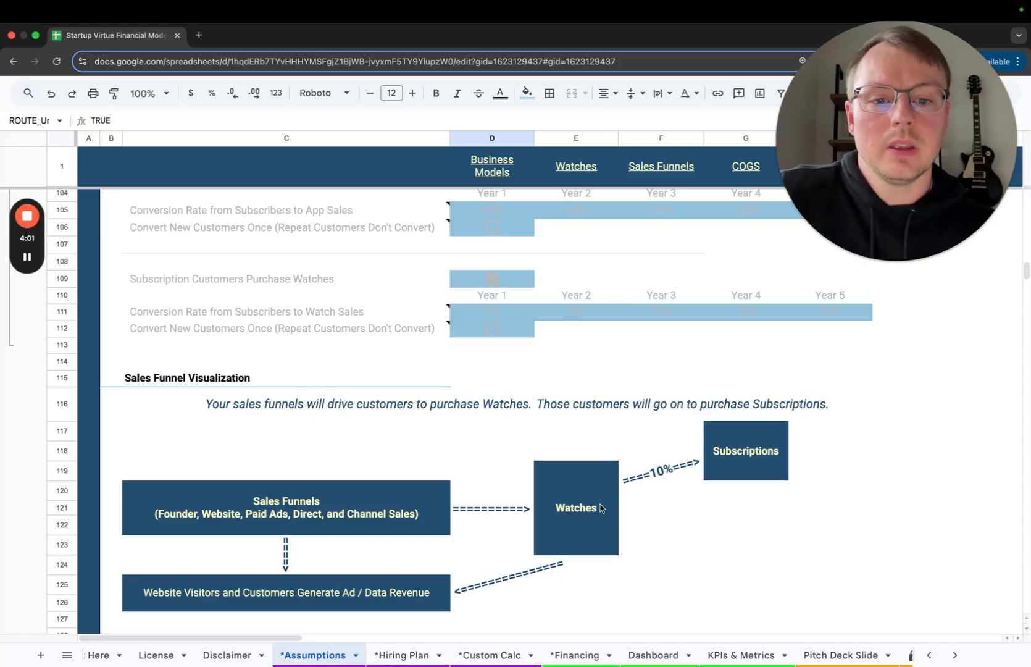
{"action": "scroll", "coordinate": [659, 471], "scroll_direction": "down", "scroll_amount": 2}
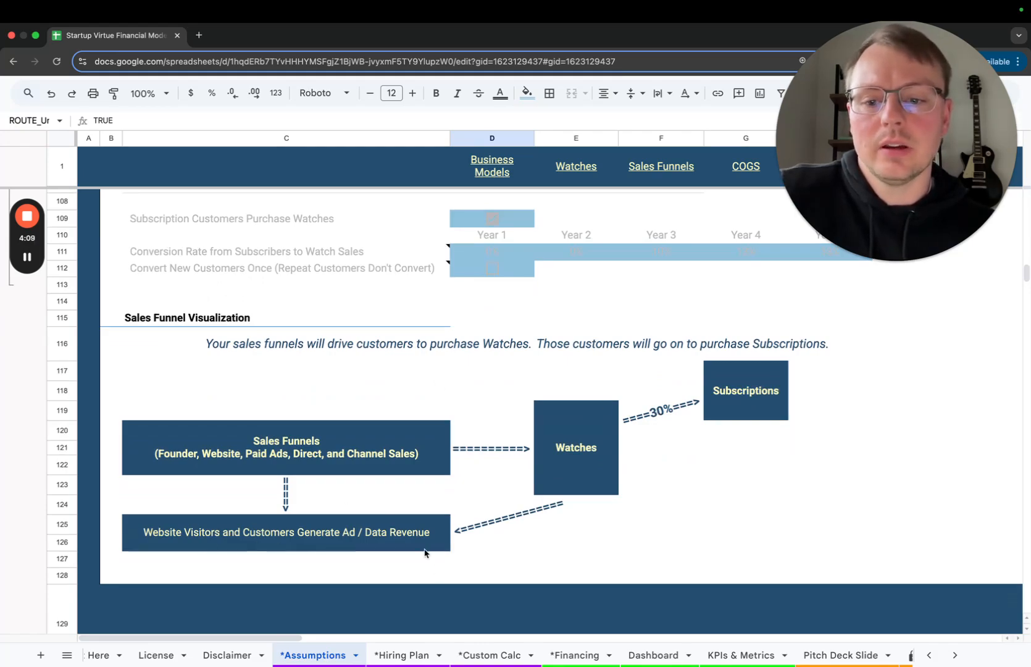
Deactivate Ads / Data Revenue and check the effect on the sales funnel visualization
{"action": "scroll", "coordinate": [440, 520], "scroll_direction": "up", "scroll_amount": 10}
{"action": "scroll", "coordinate": [441, 521], "scroll_direction": "up", "scroll_amount": 7}
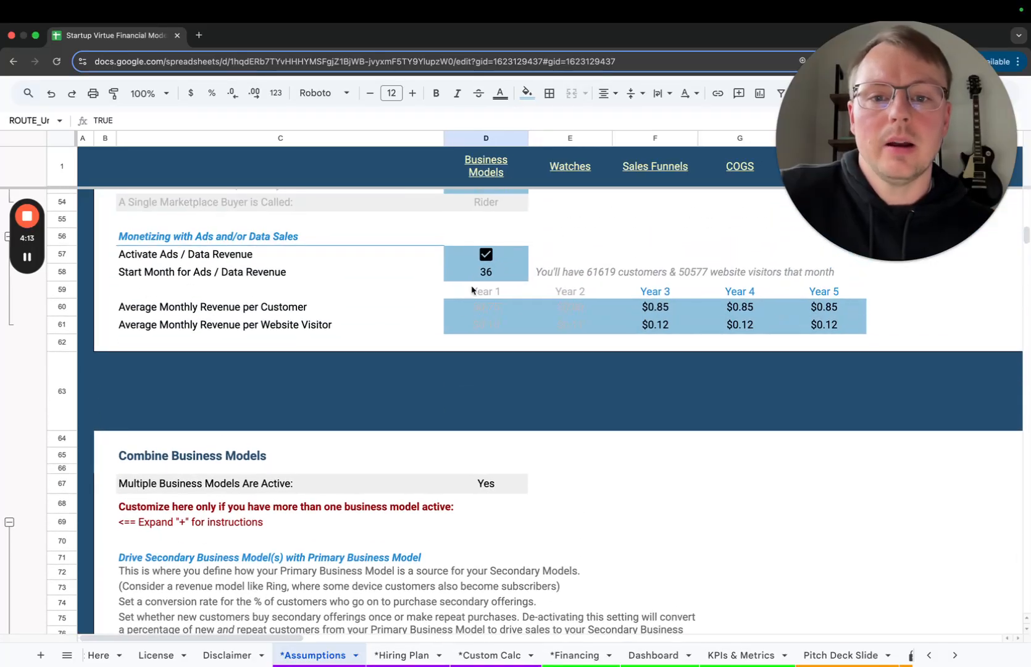
{"action": "left_click", "coordinate": [486, 254]}
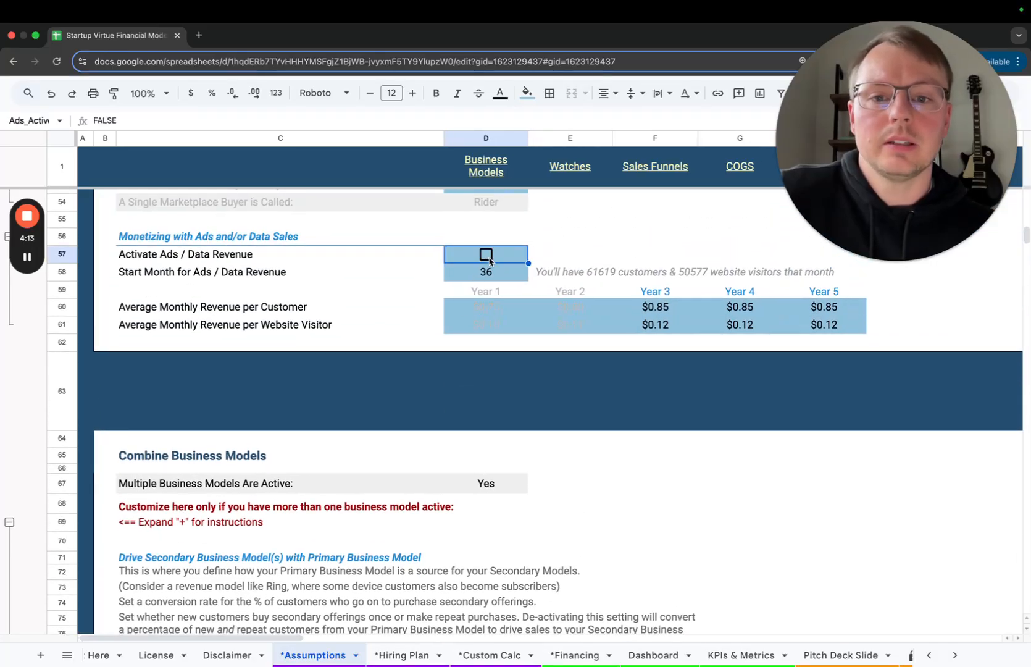
{"action": "scroll", "coordinate": [378, 412], "scroll_direction": "down", "scroll_amount": 7}
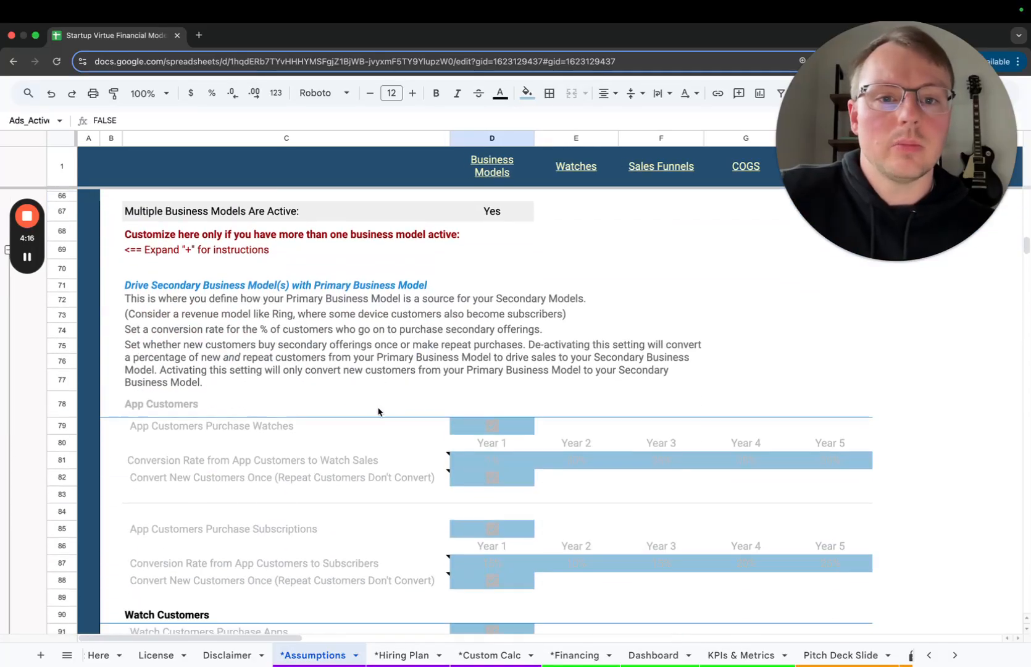
{"action": "scroll", "coordinate": [379, 412], "scroll_direction": "down", "scroll_amount": 10}
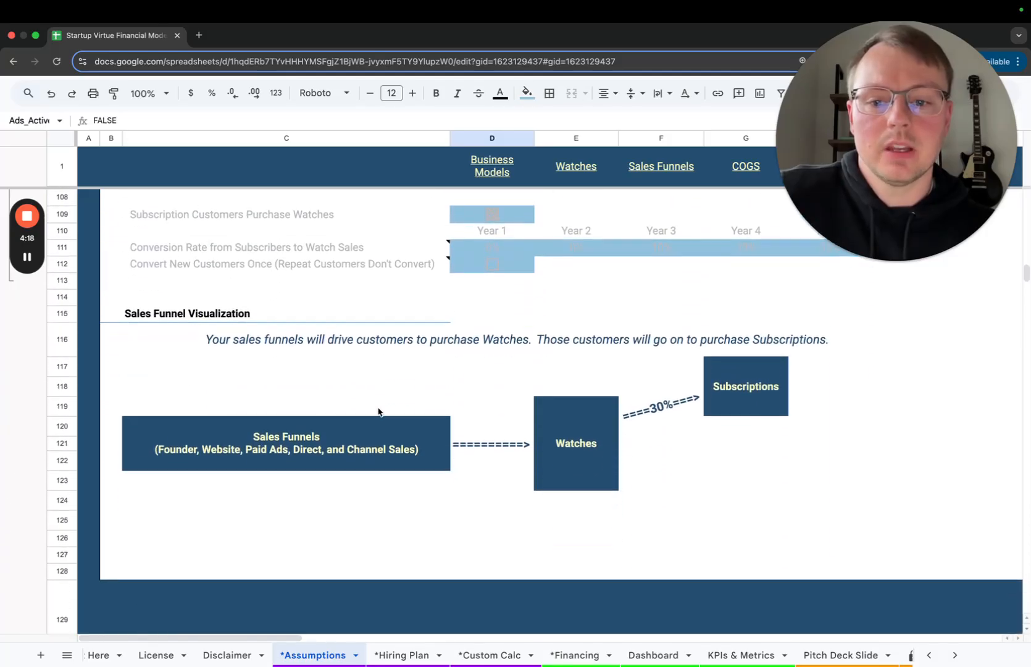